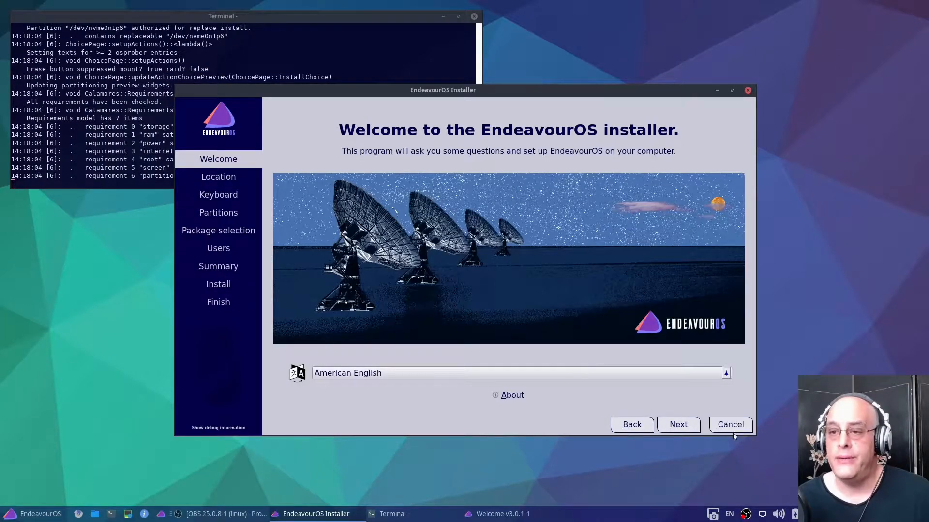
Accept the preset language, location and keyboard settings, and choose manual partitioning for the ADATA FALCON drive
left_click(679, 425)
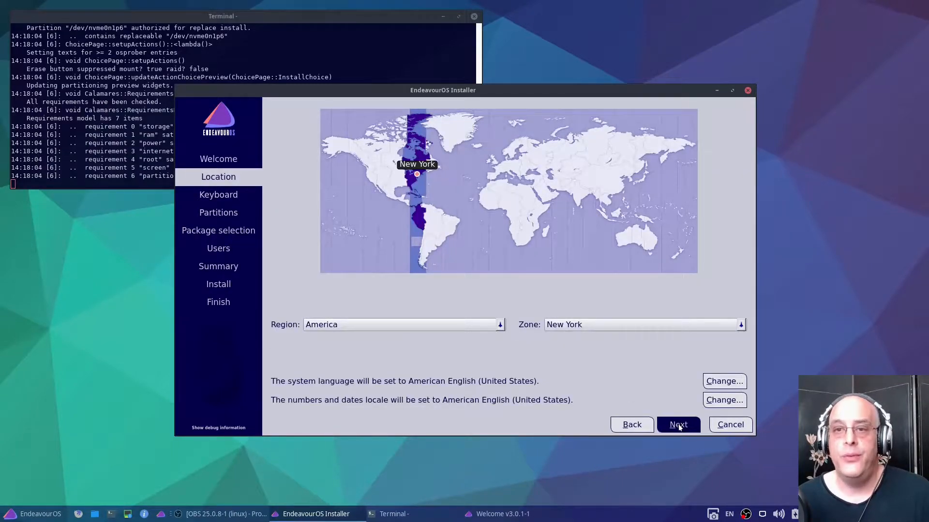
left_click(679, 424)
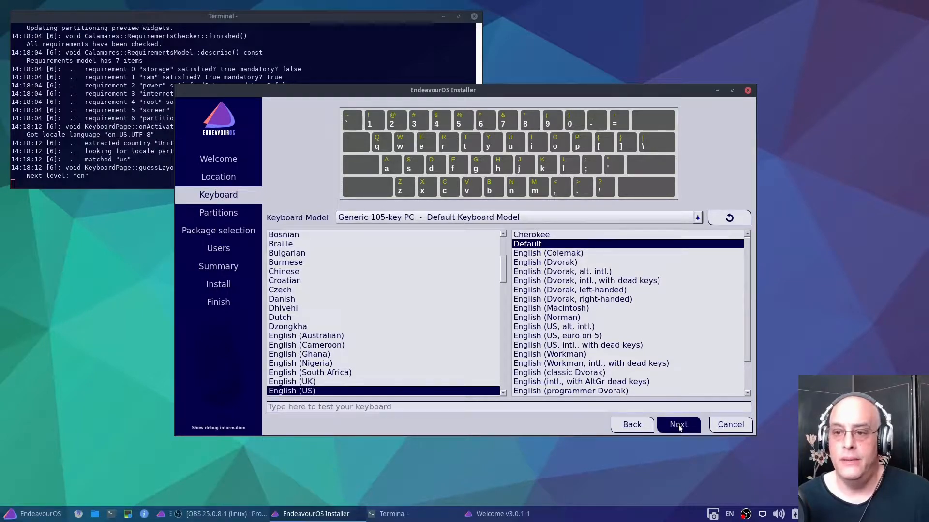
left_click(678, 425)
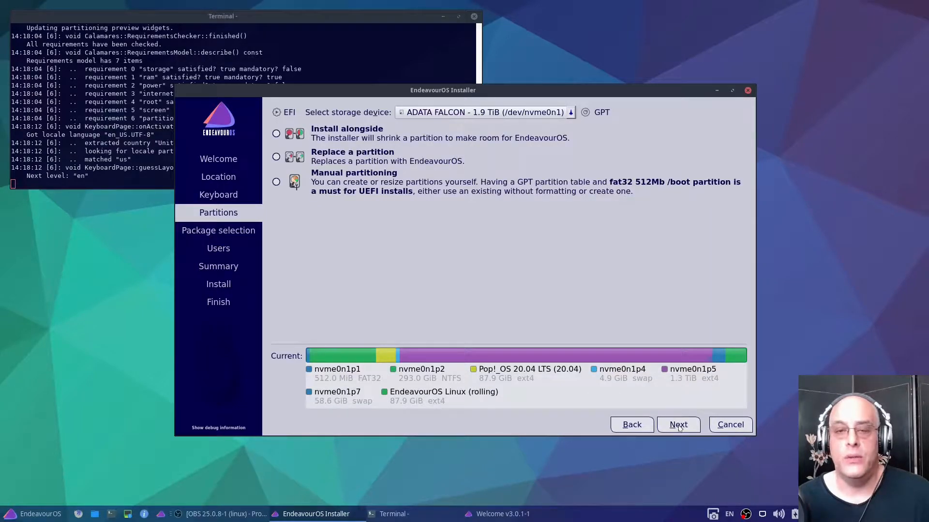
left_click(275, 182)
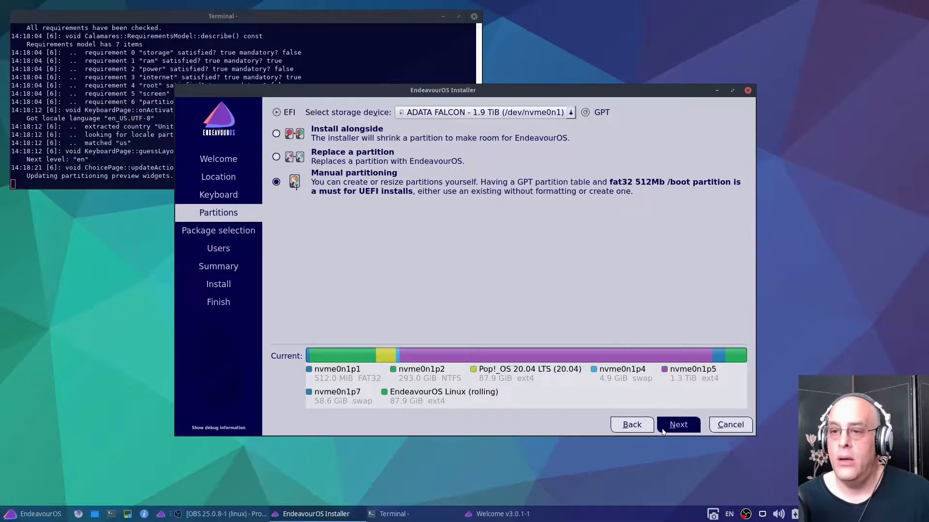
left_click(678, 426)
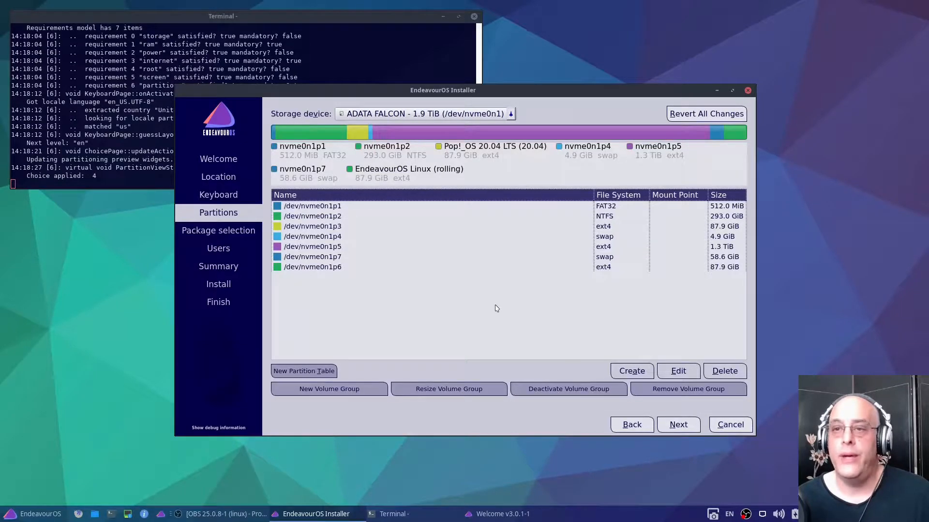
Assign the mount point /boot/efi to the FAT32 partition /dev/nvme0n1p1, keeping its content
left_click(328, 208)
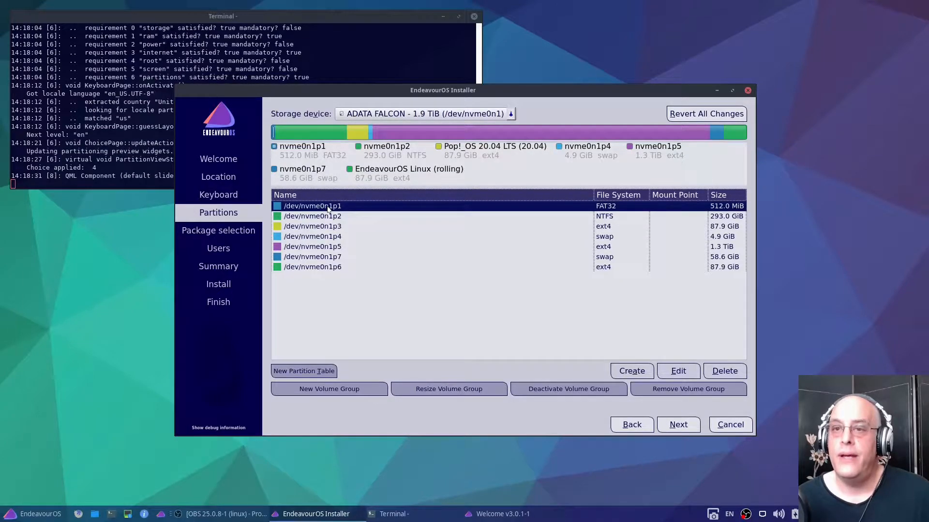
left_click(677, 373)
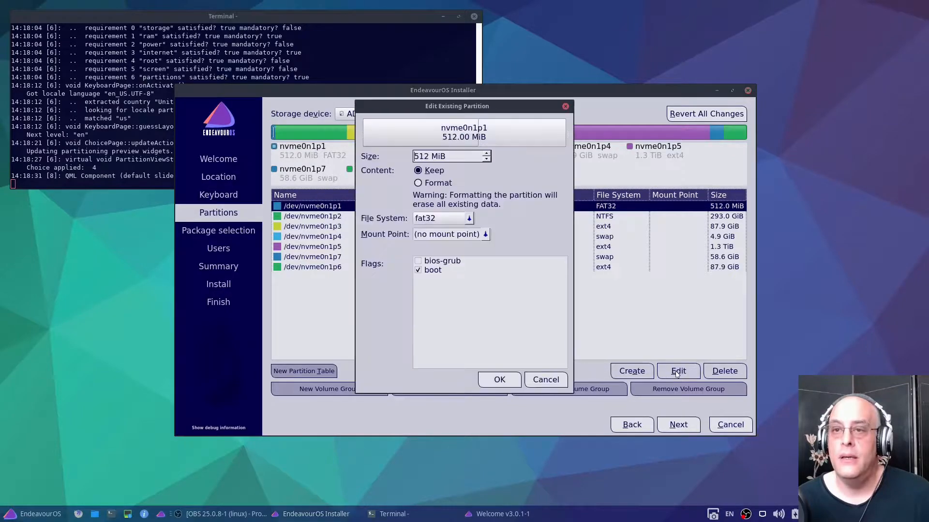
left_click(486, 235)
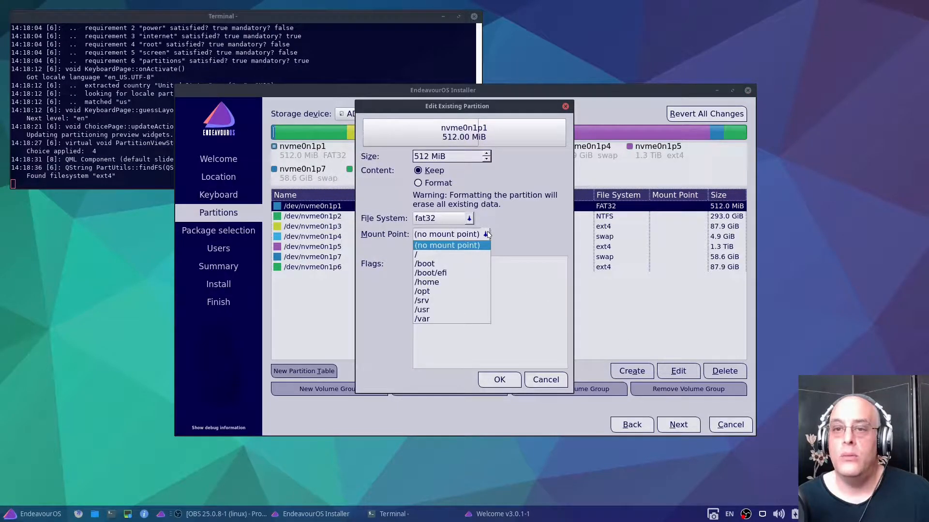
left_click(455, 274)
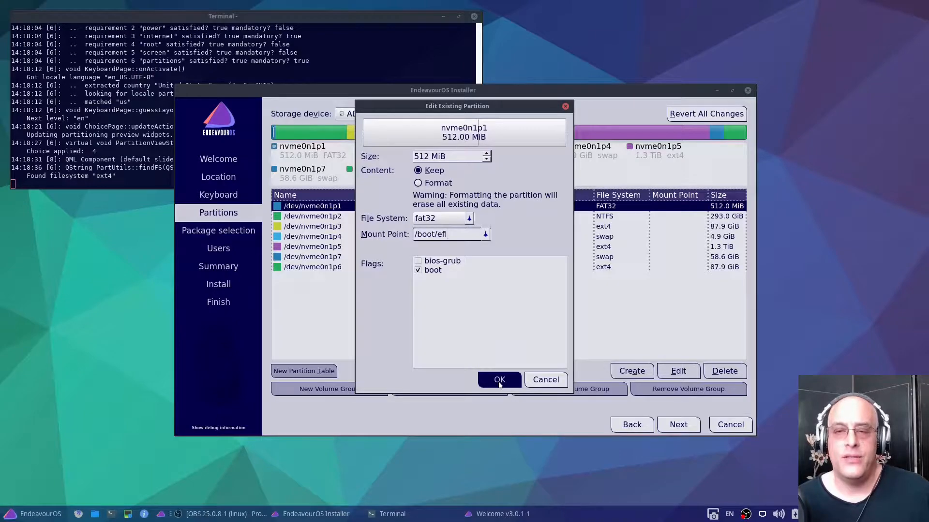
left_click(483, 235)
left_click(465, 265)
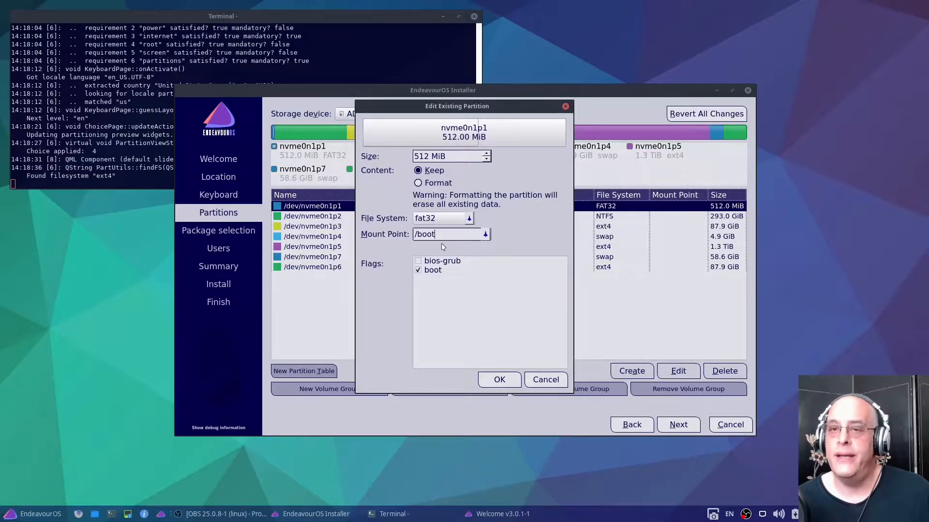
left_click(487, 235)
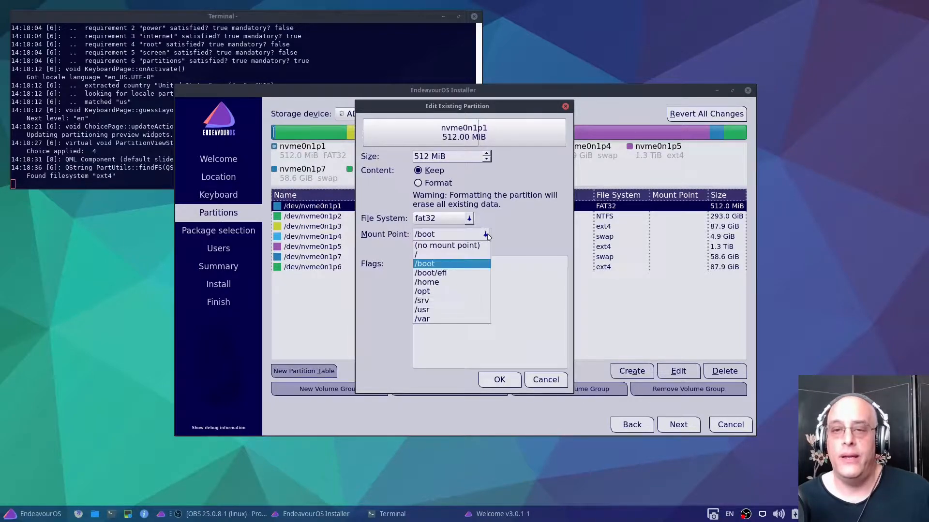
left_click(445, 274)
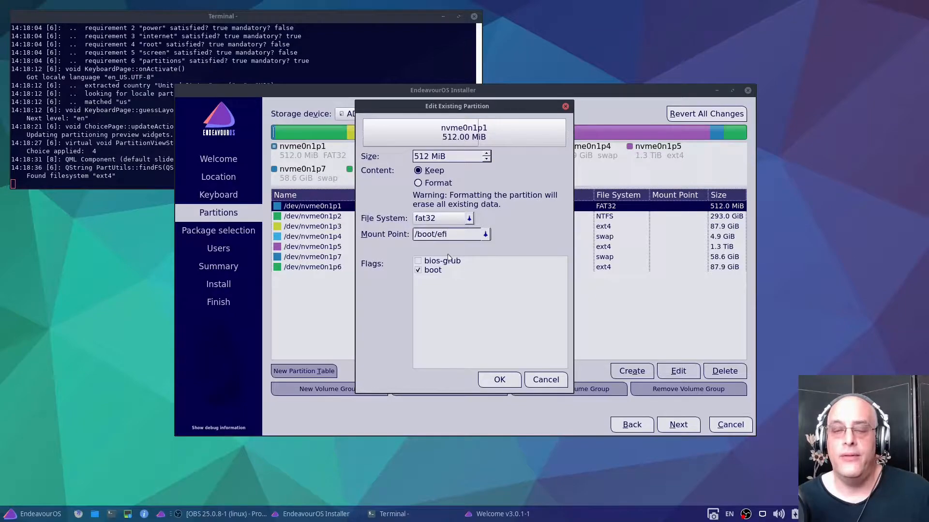
key("Return")
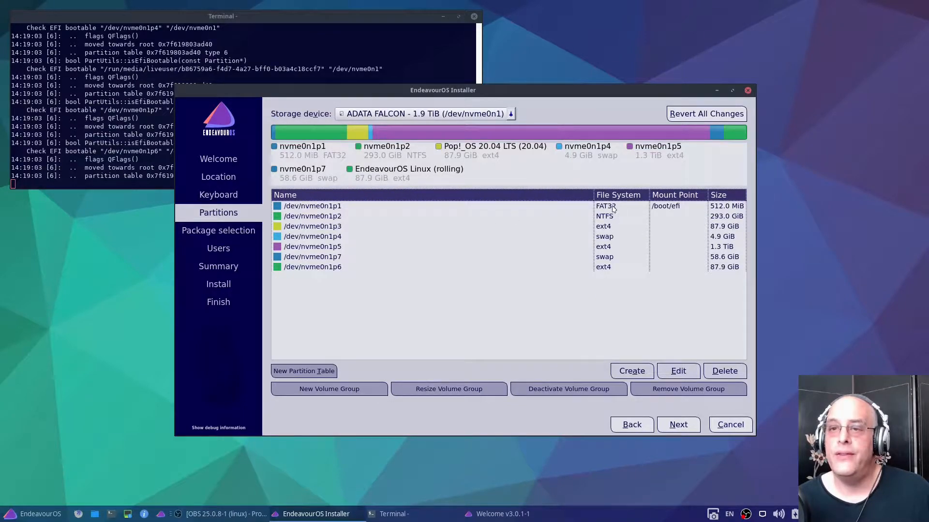
left_click(613, 208)
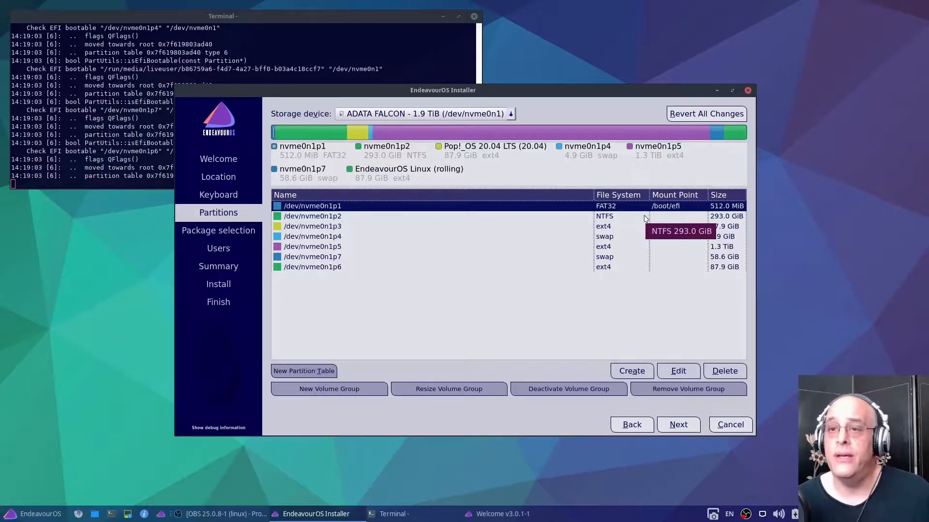
Mark the swap partition /dev/nvme0n1p7 for formatting as linuxswap without a mount point
left_click(556, 257)
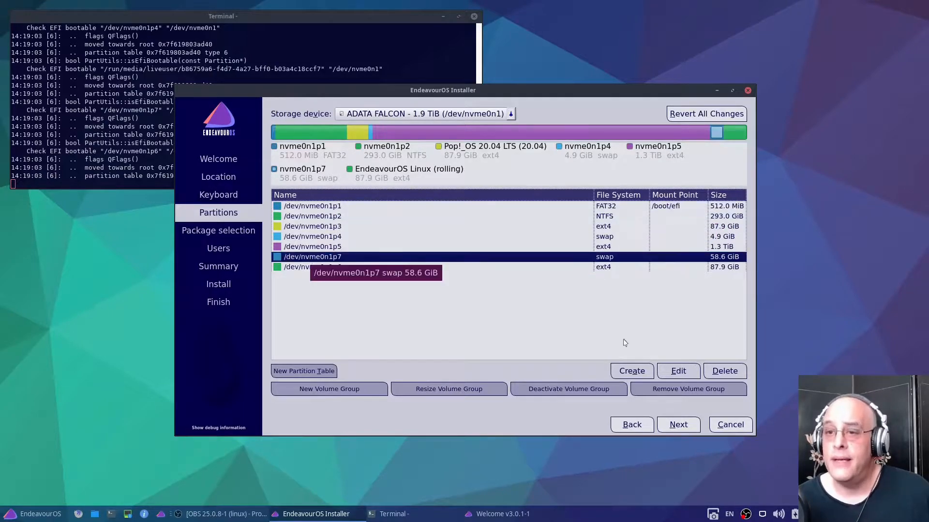
left_click(679, 372)
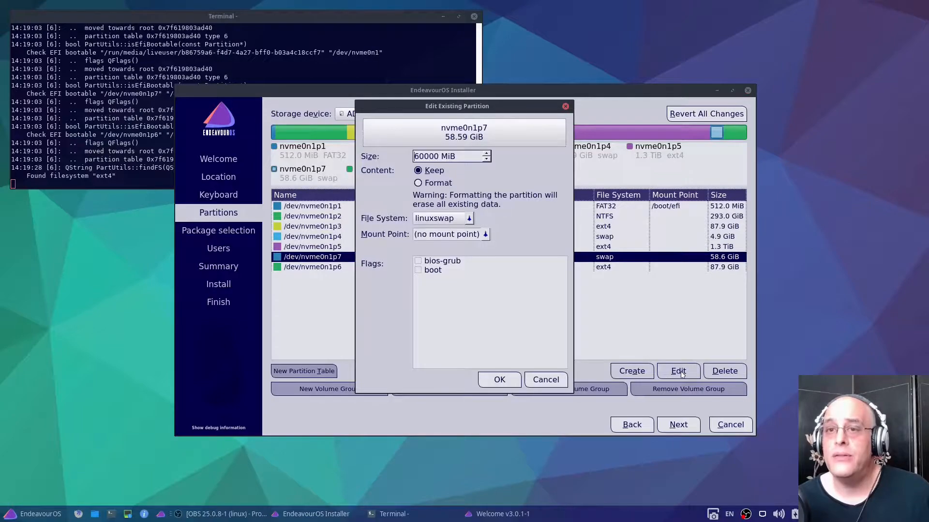
left_click(434, 184)
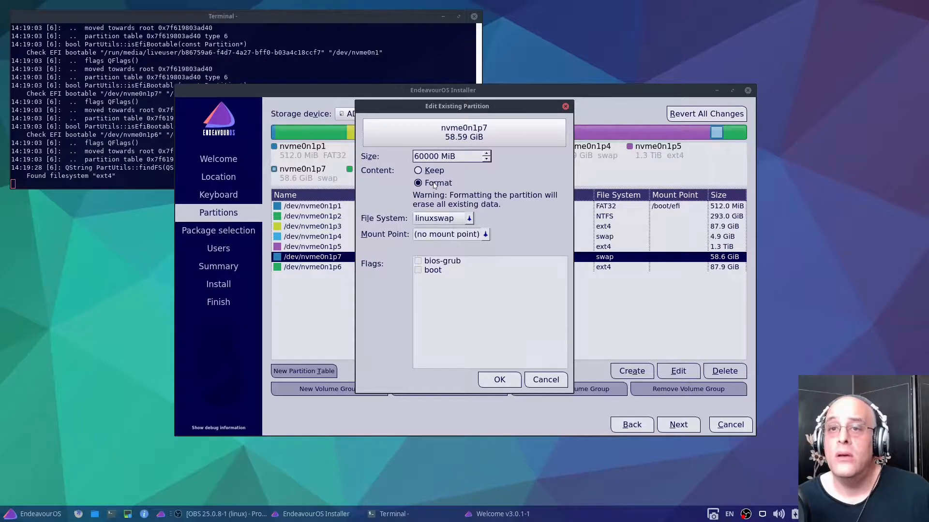
left_click(469, 219)
left_click(468, 219)
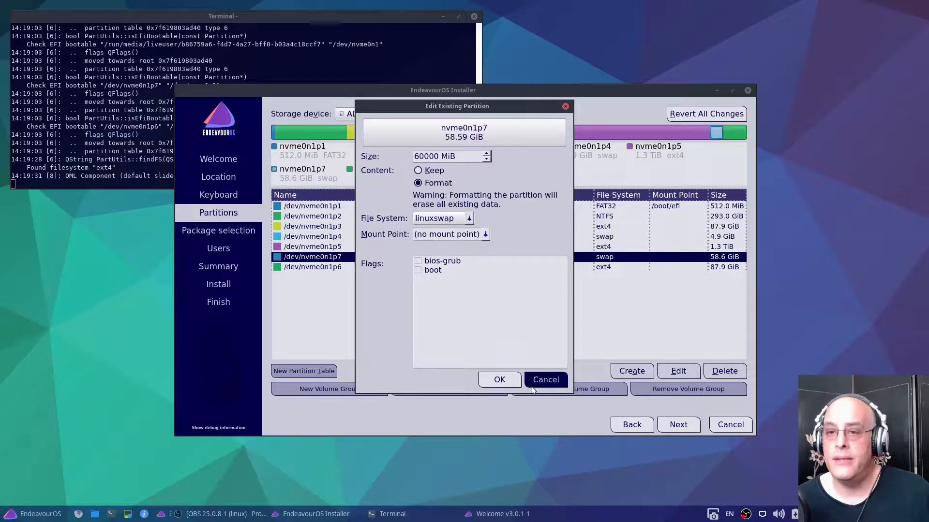
left_click(499, 380)
Assign the mount point /home to the ext4 partition /dev/nvme0n1p5, keeping its content
left_click(603, 248)
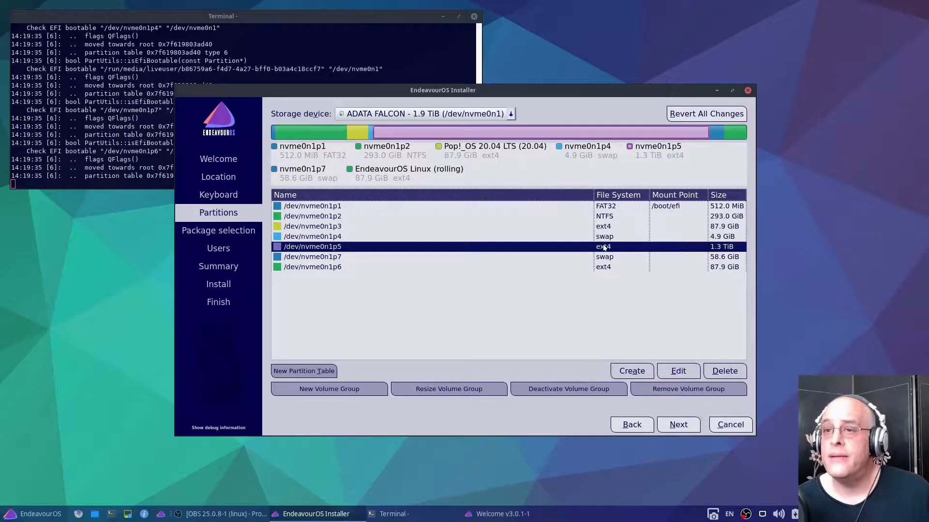
left_click(678, 376)
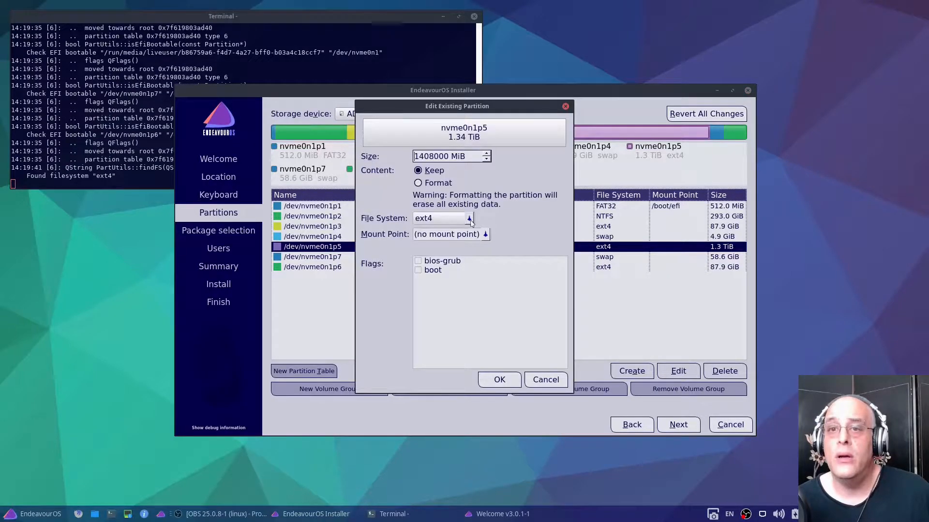
left_click(483, 237)
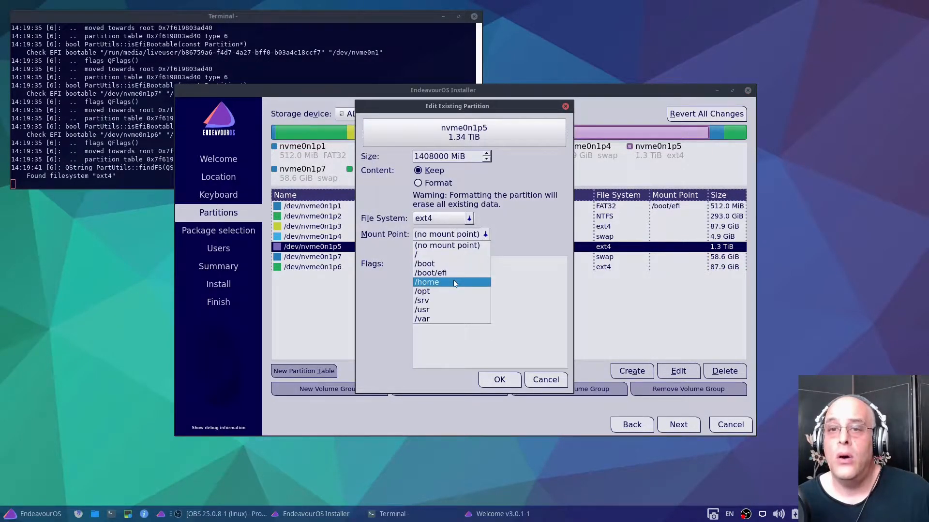
left_click(427, 282)
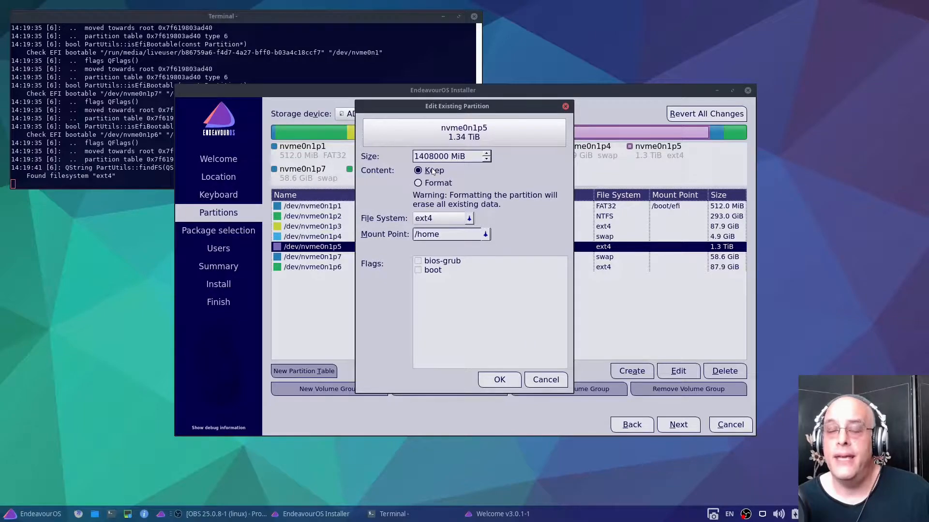
left_click(499, 379)
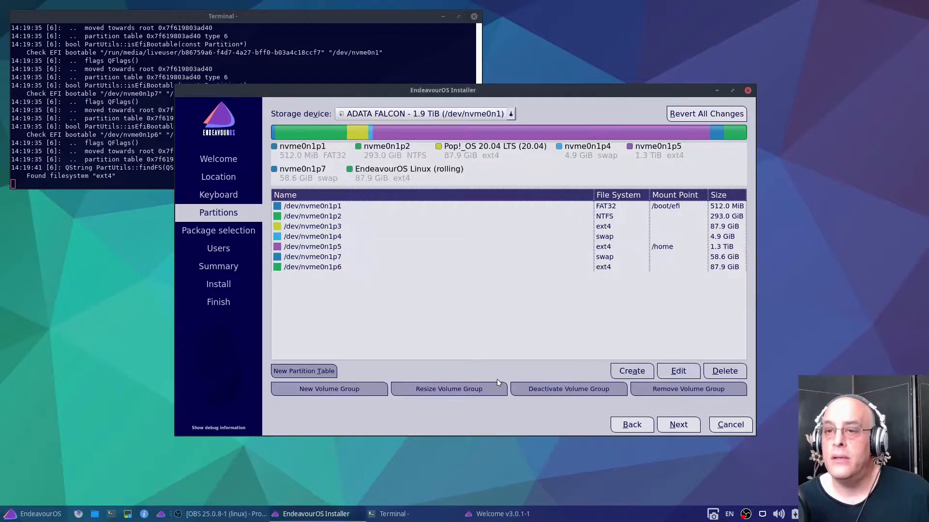
Set /dev/nvme0n1p6 to be formatted as ext4 with the root mount point /
left_click(324, 269)
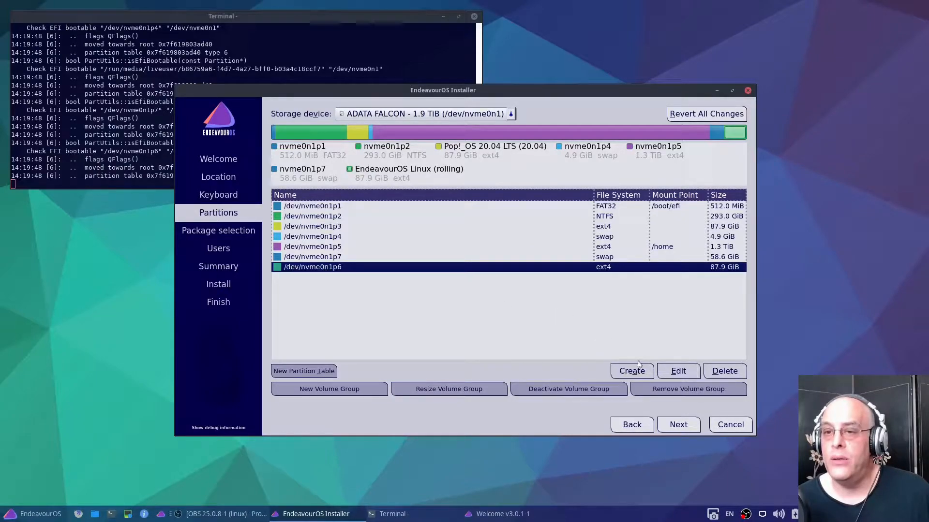
left_click(681, 372)
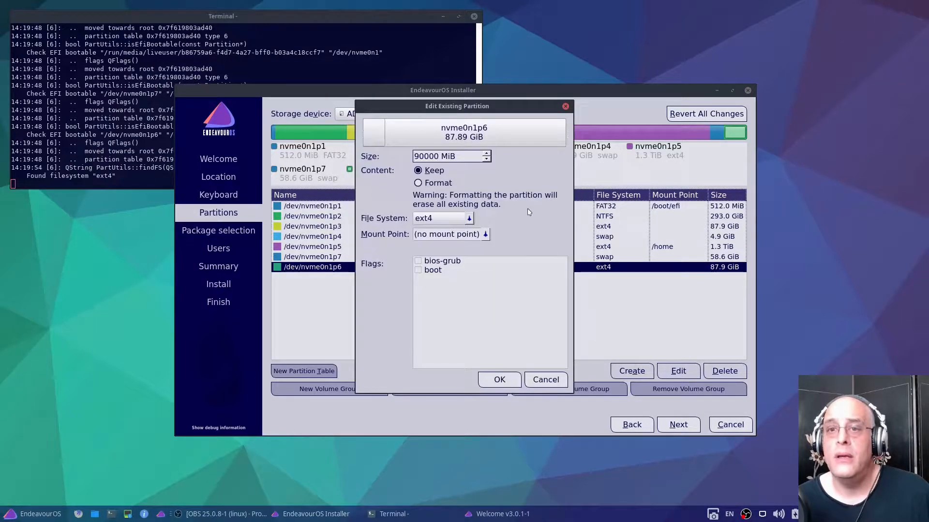
left_click(418, 184)
left_click(484, 235)
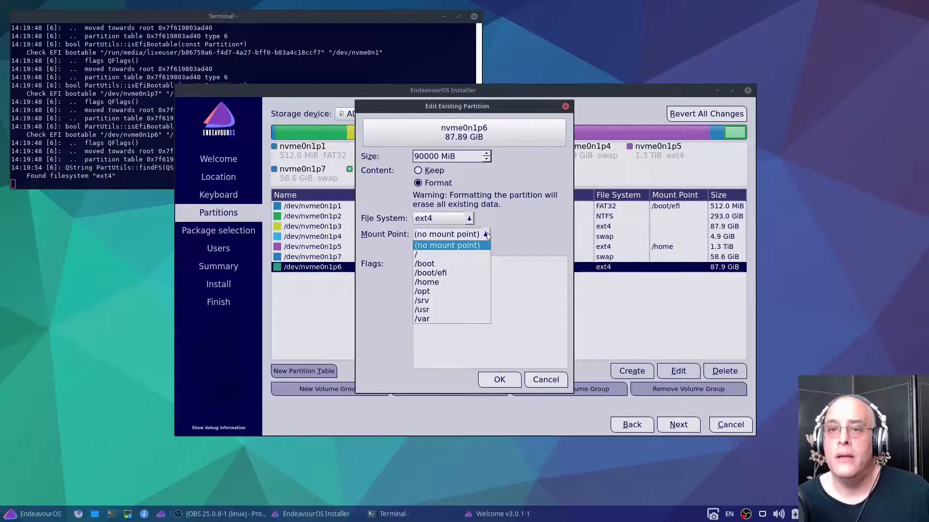
left_click(461, 255)
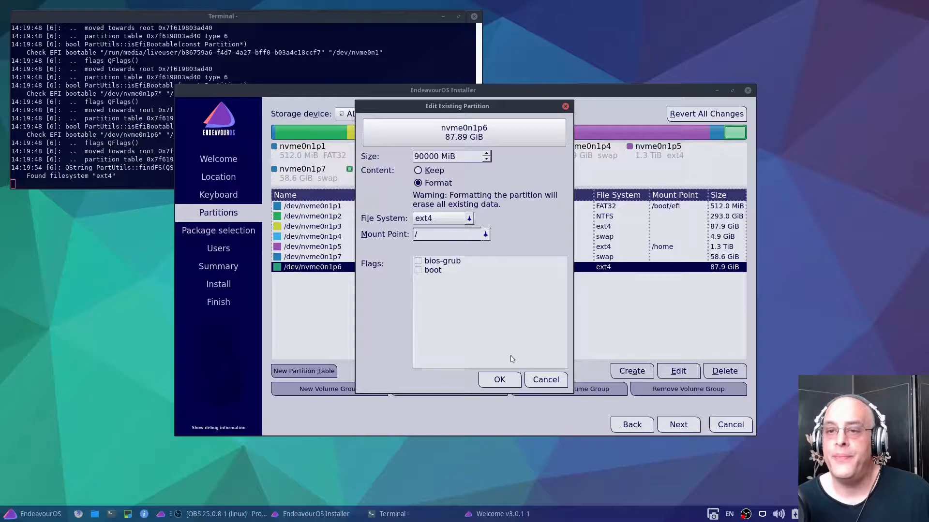
left_click(503, 380)
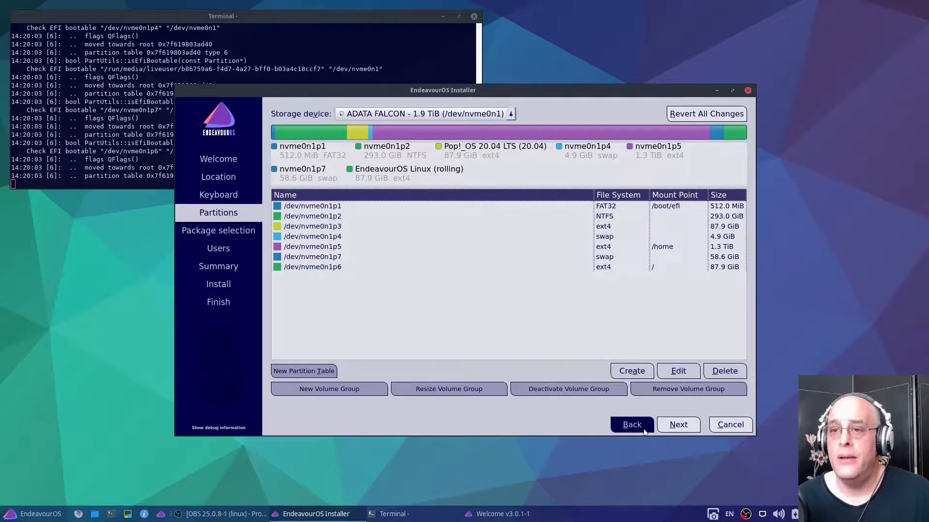
Accept the partition layout and add i3 Window Manager and Printing-Support to the package selection
left_click(671, 428)
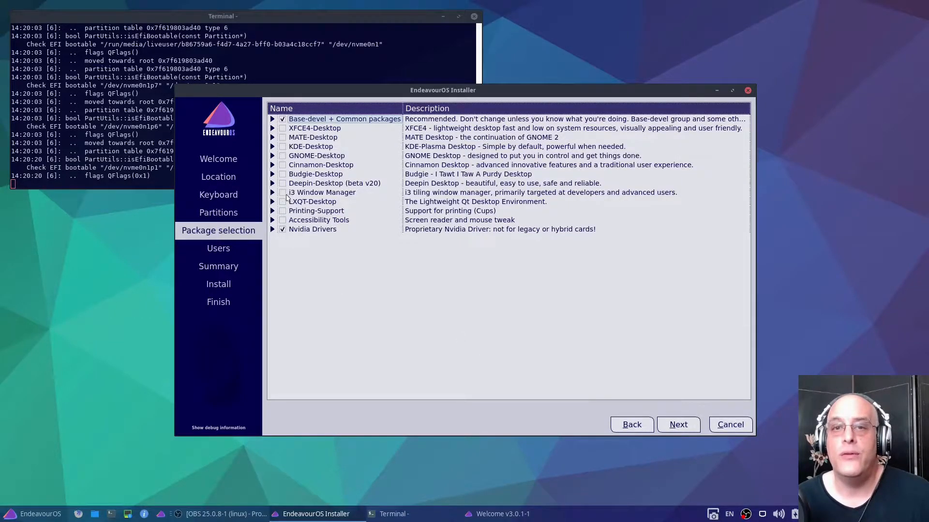
left_click(282, 194)
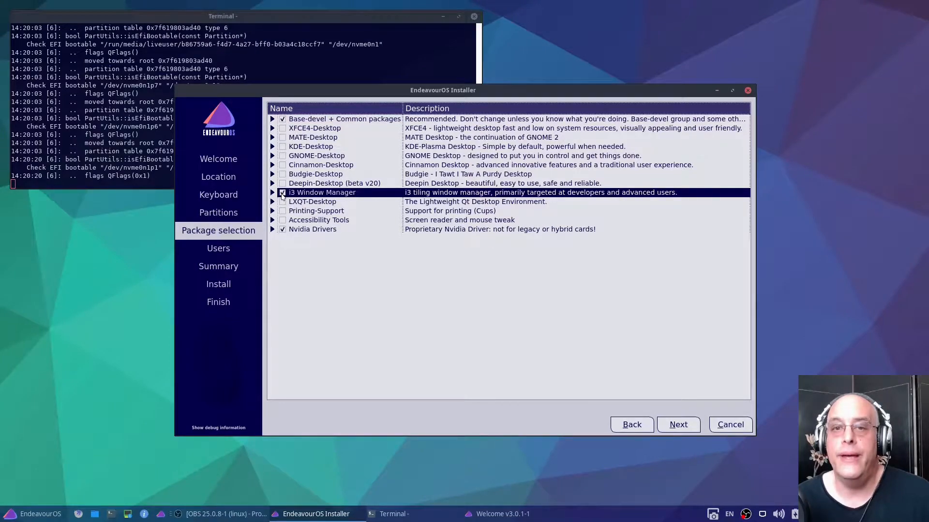
left_click(283, 211)
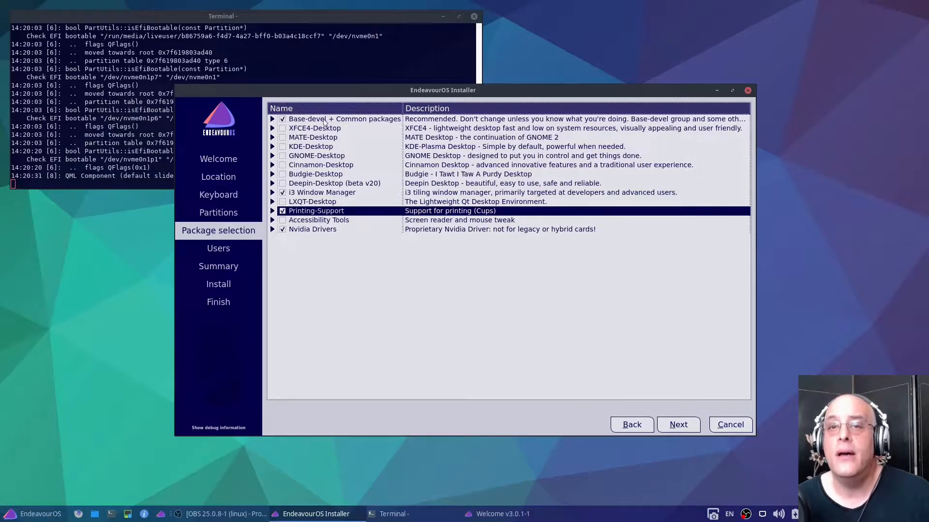
left_click(678, 428)
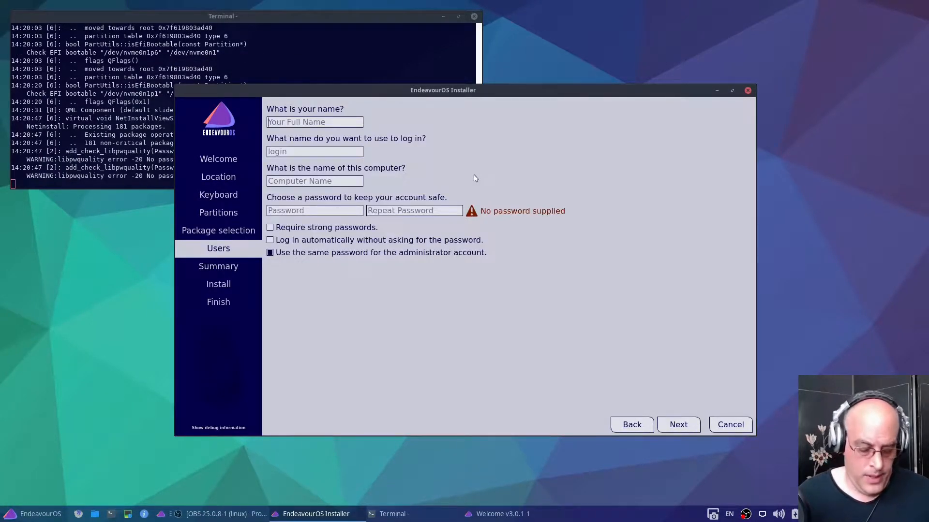
Fill in the user's full name and login name, and name the computer arch
type("Tom F.")
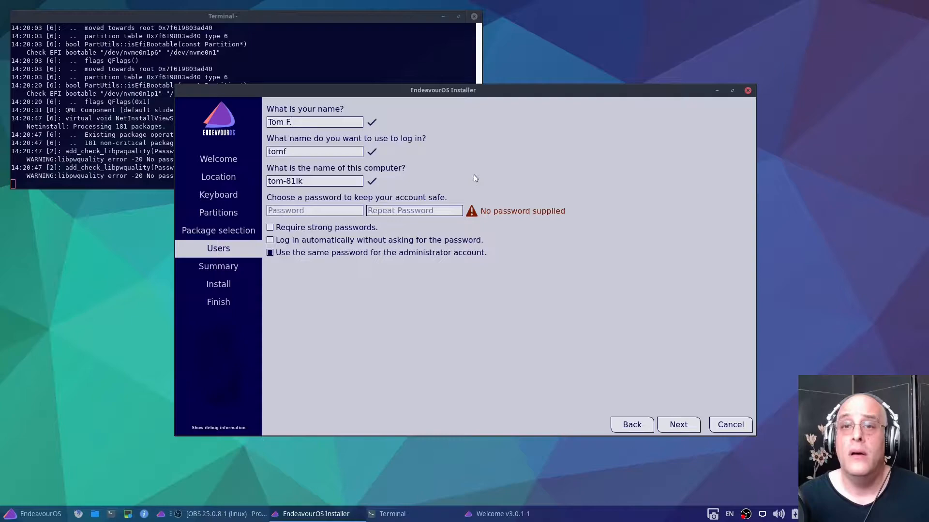
key("Tab")
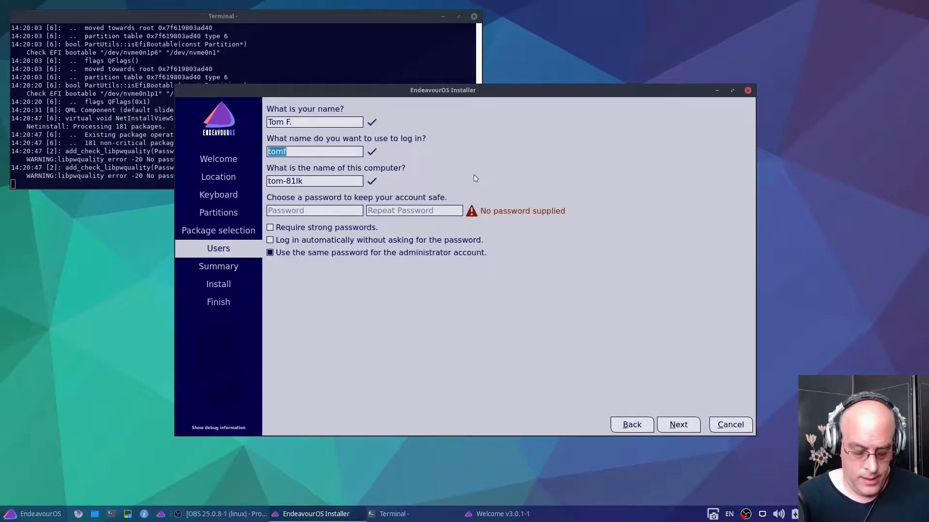
type("LEX")
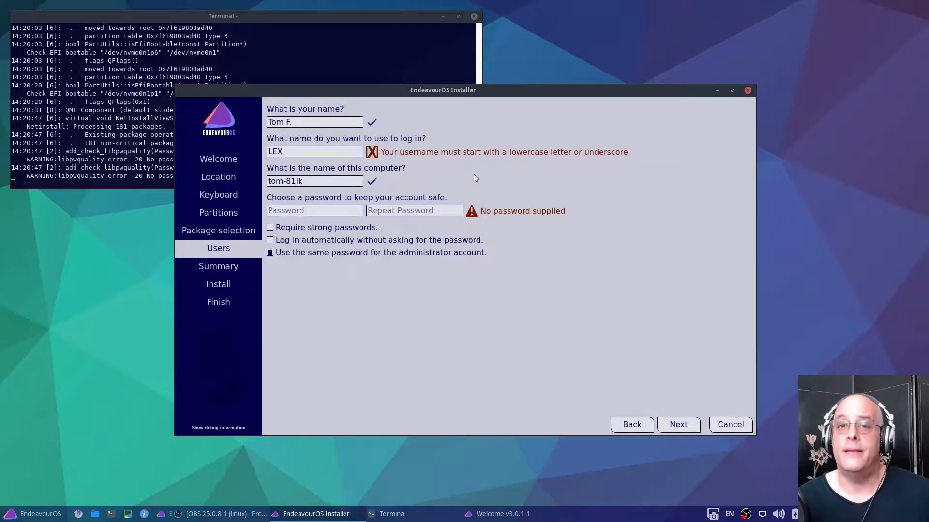
key("Tab")
type("arch")
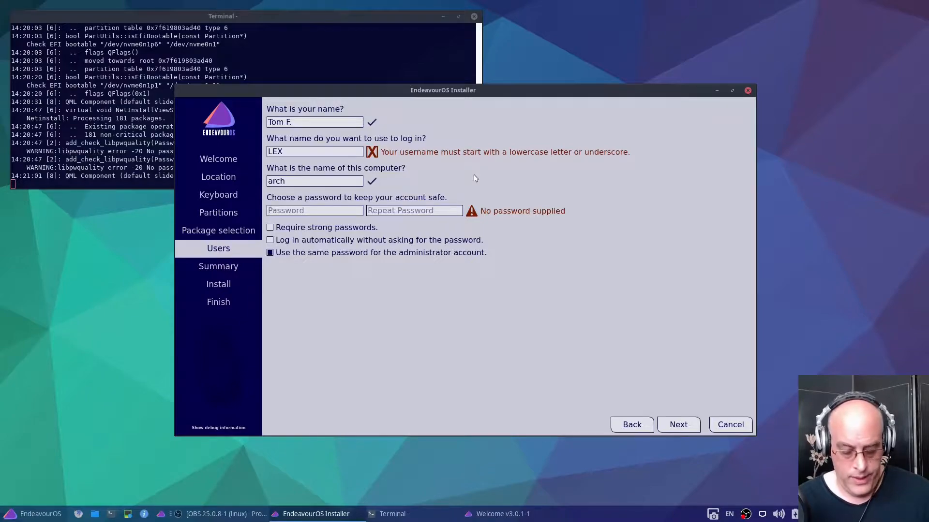
Enter and repeat the account password, and give the administrator account its own separate password
type("a******")
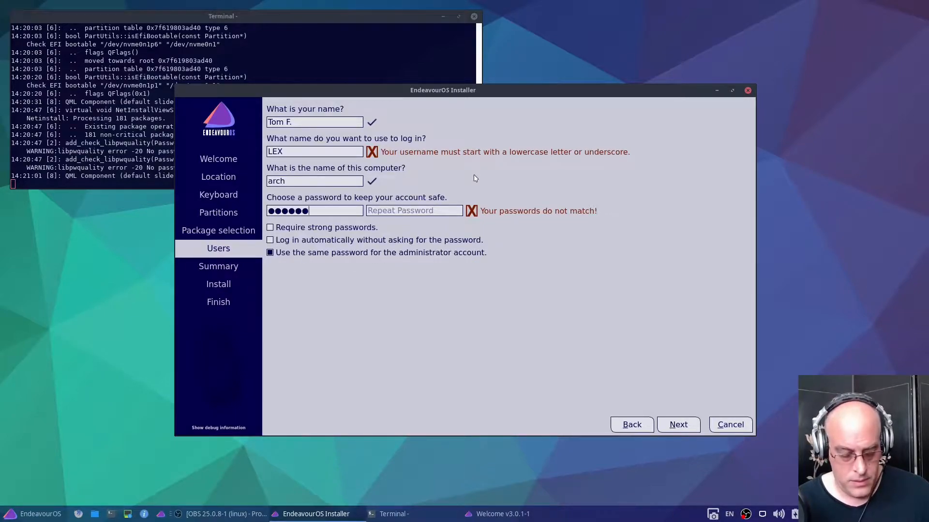
key("Tab")
type("******")
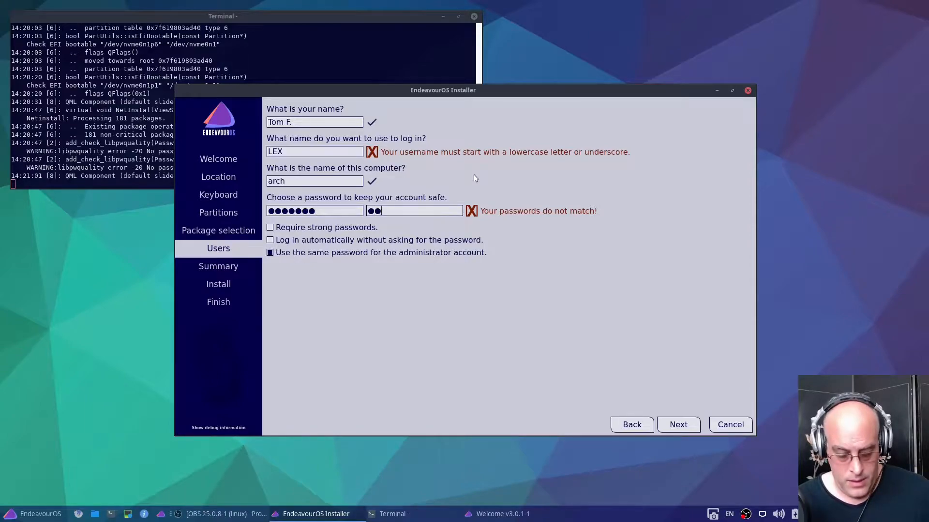
type("*")
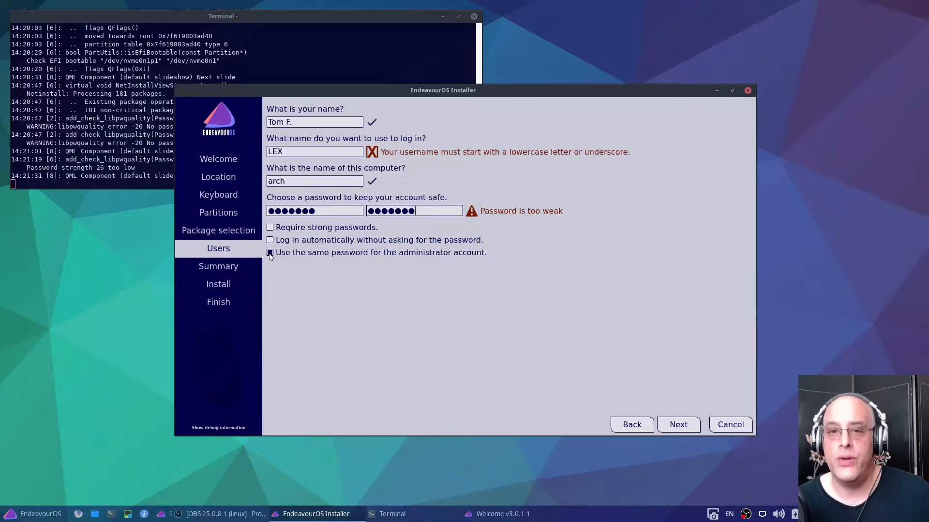
left_click(270, 253)
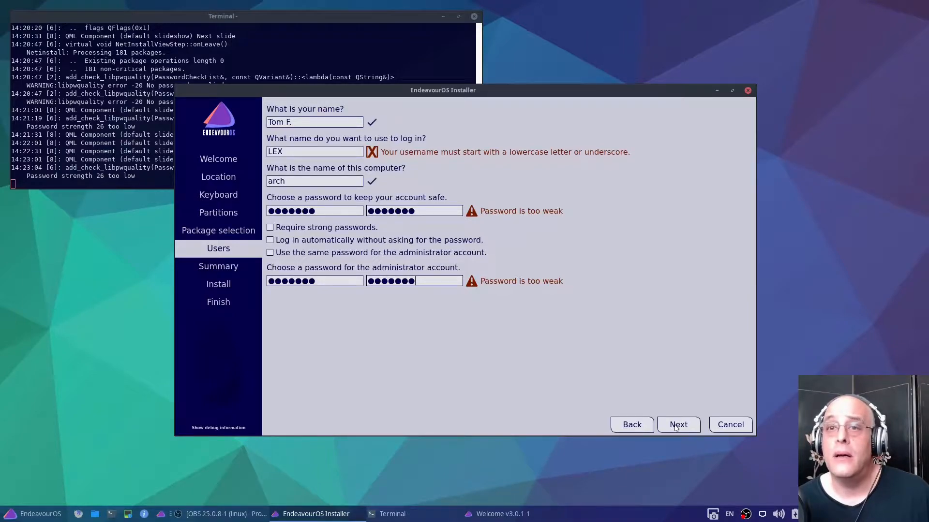
Re-enter the login name in lowercase and accept the user settings to reach the installation summary
double_click(304, 154)
type("lex")
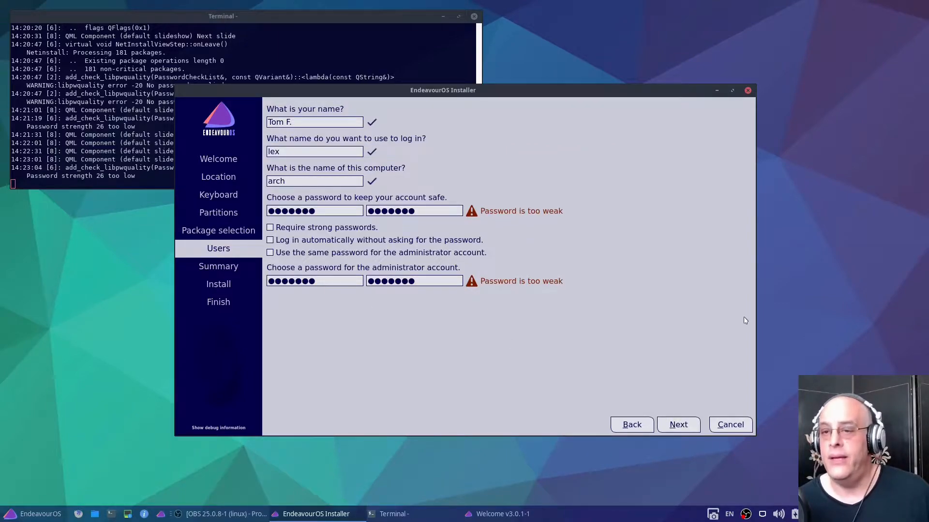
left_click(678, 425)
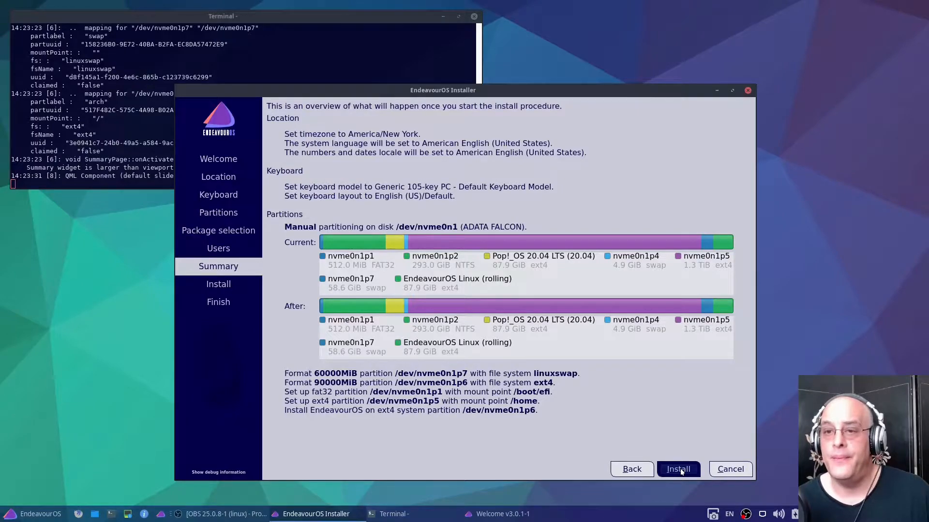
Start the installation, confirm the disk changes, and close the finished installer without restarting from it
left_click(679, 470)
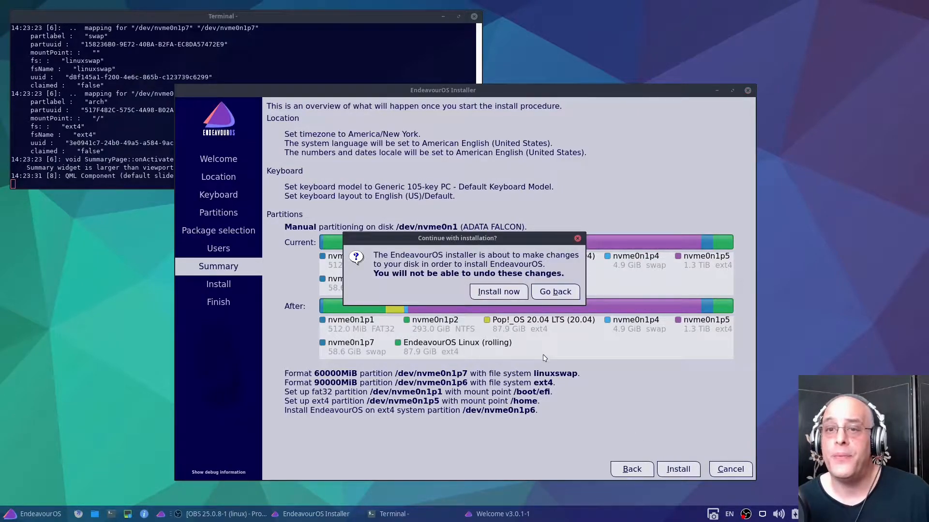
left_click(499, 293)
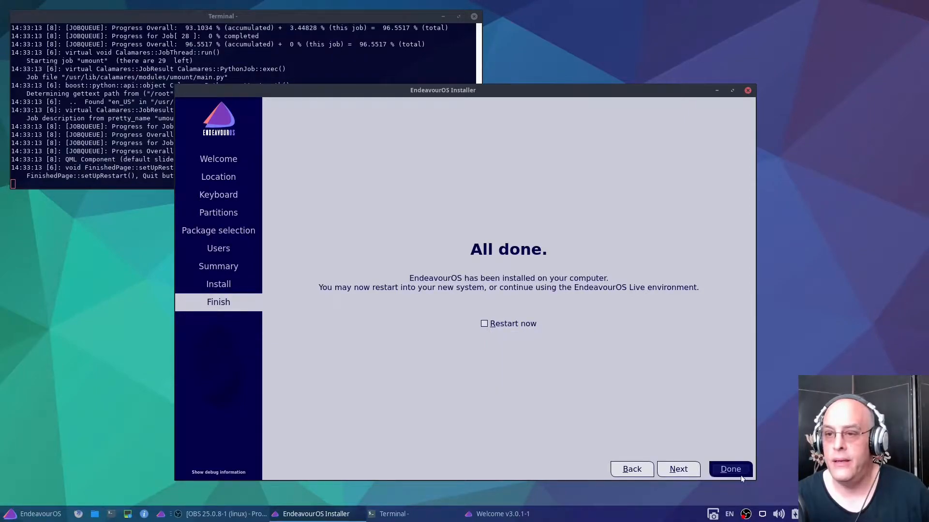
left_click(741, 476)
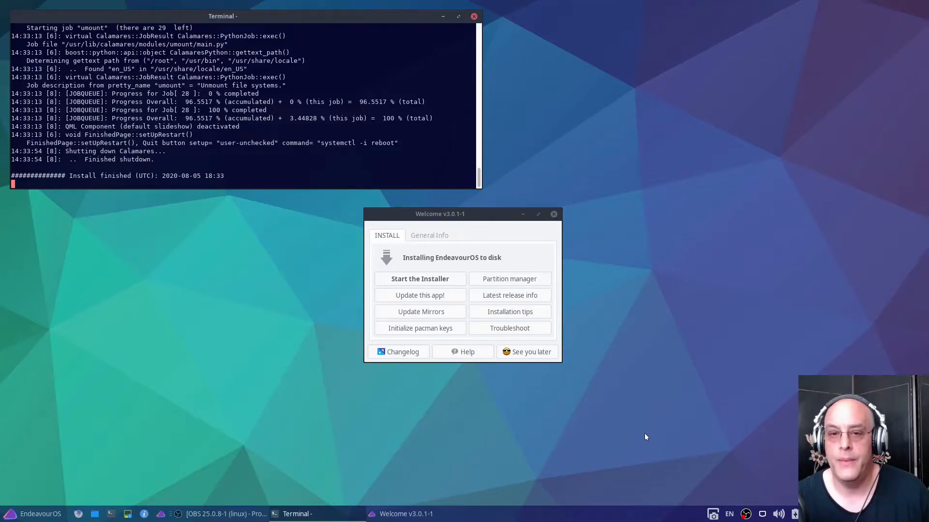
Close the Welcome window and leave the live session to boot into the installed system
left_click(529, 357)
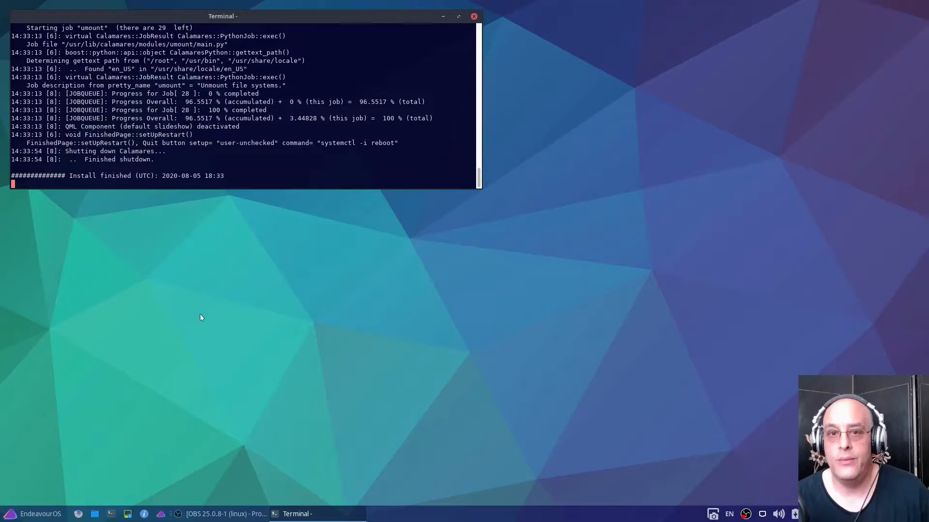
left_click(29, 515)
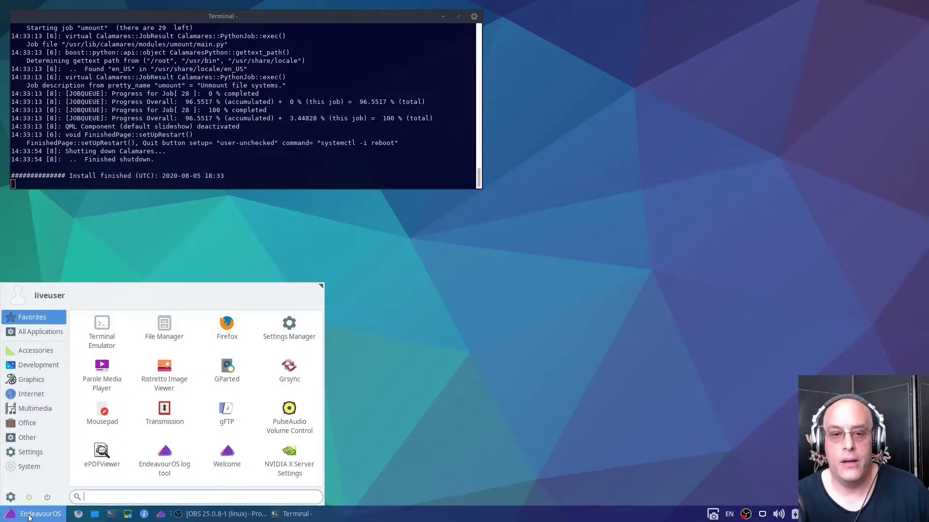
left_click(47, 497)
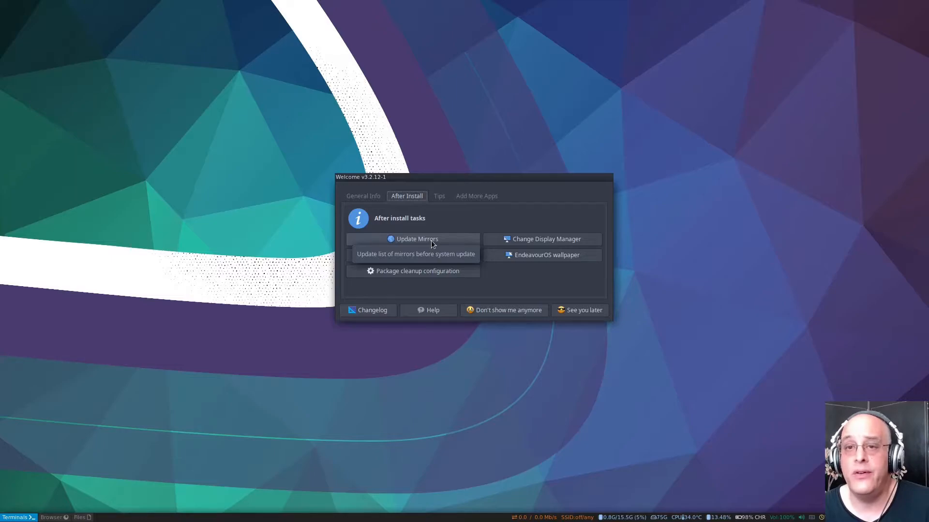
View the additional apps offered by Welcome, and stop Welcome from appearing anymore
left_click(474, 196)
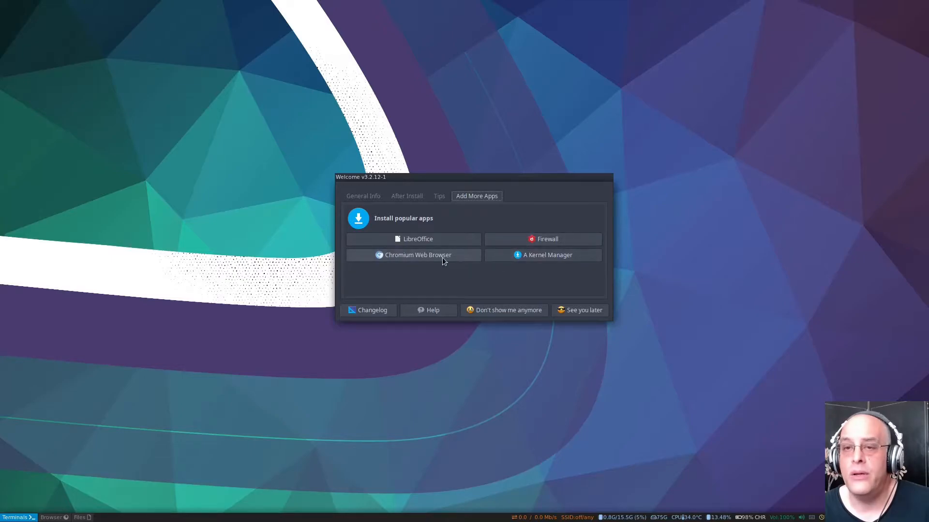
left_click(503, 310)
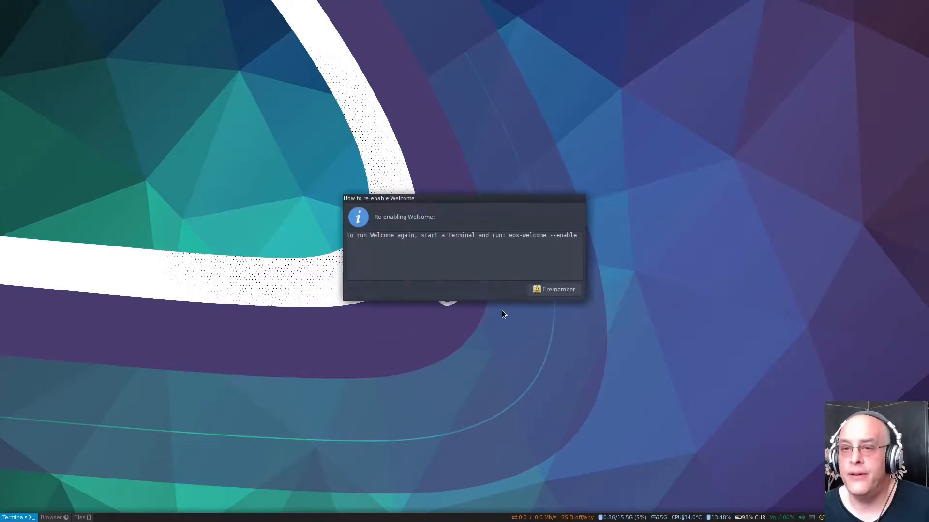
left_click(557, 290)
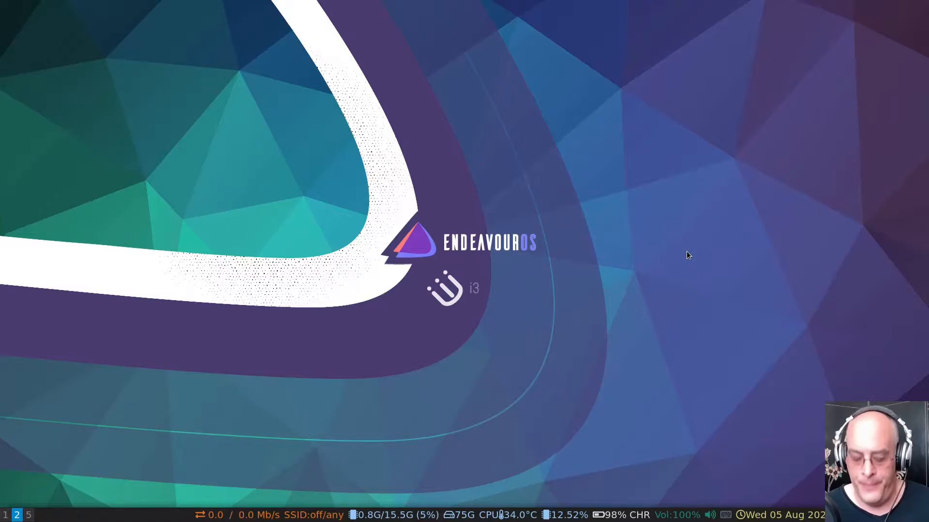
Search the drun application launcher for "fire" and dismiss it without launching anything
key("super+d")
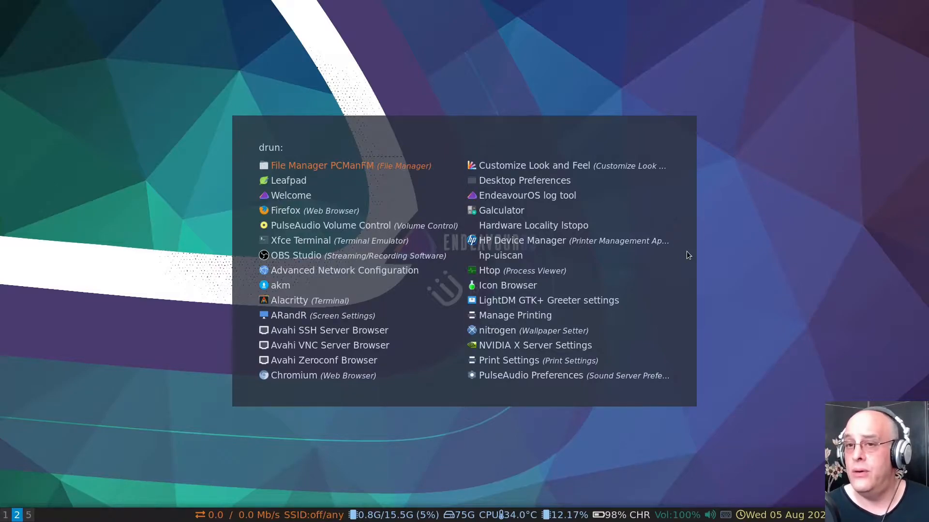
type("fire")
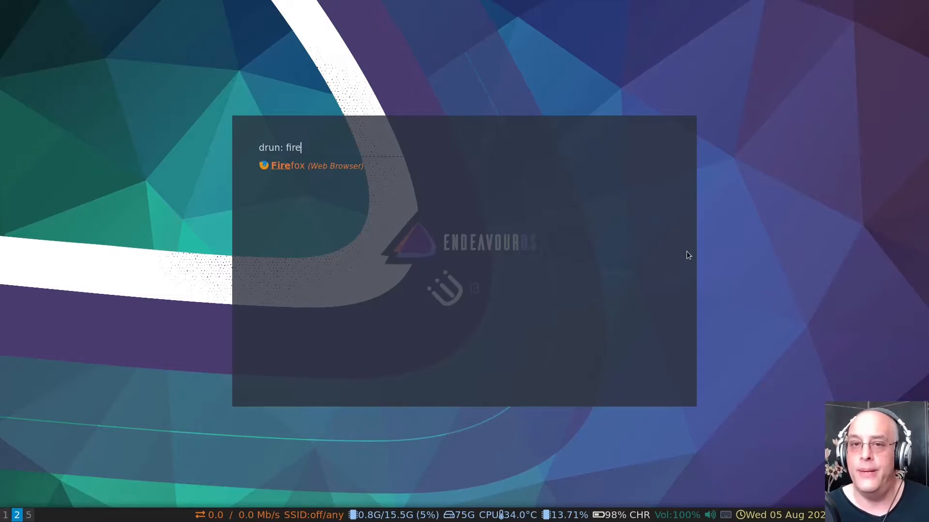
key("BackSpace")
key("BackSpace")
key("BackSpace")
key("BackSpace")
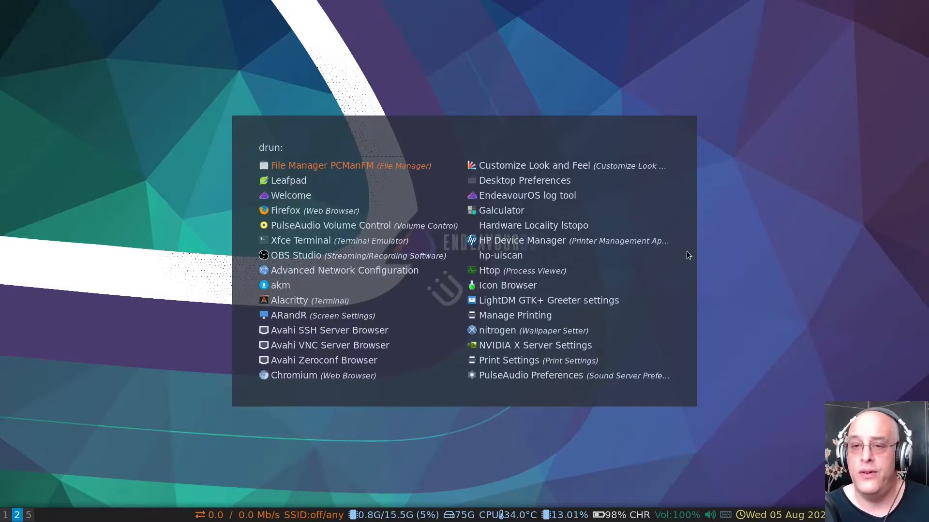
key("Escape")
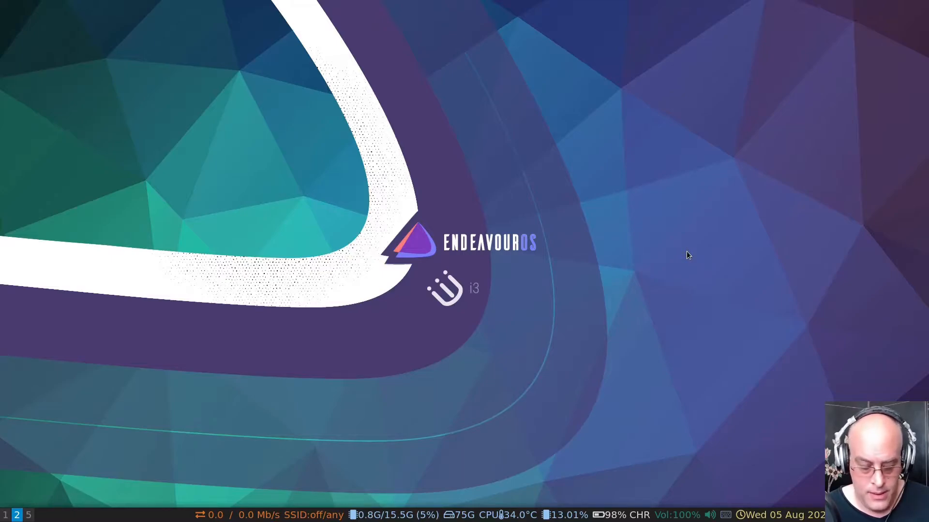
Launch Firefox from the one-line application launcher by filtering for "fo"
key("super+d")
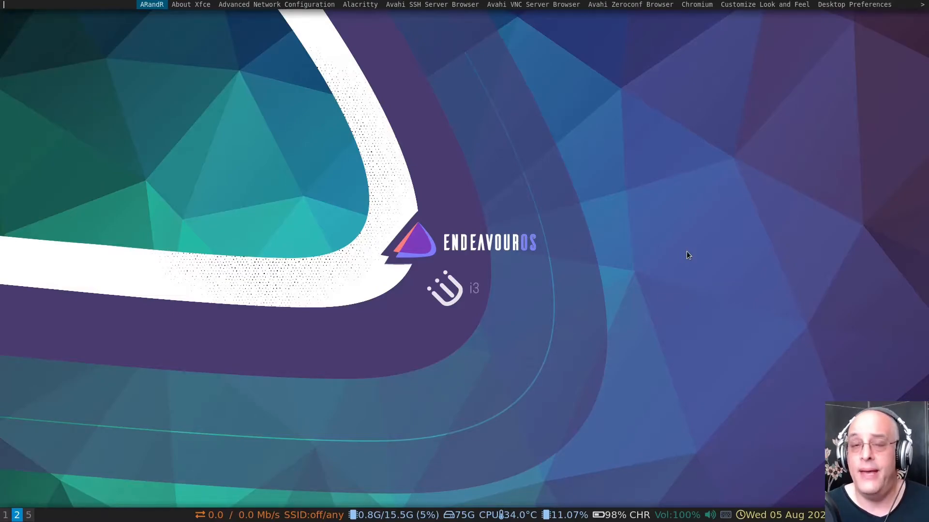
type("fo")
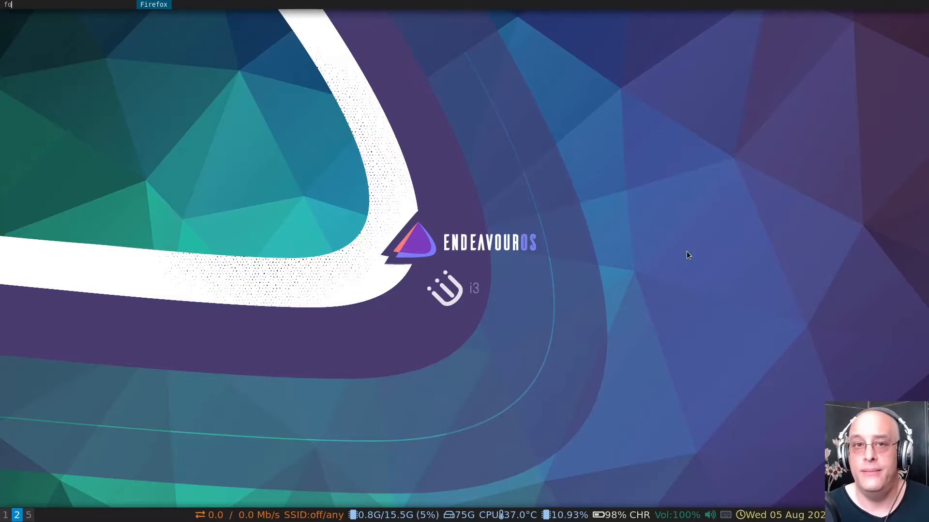
key("Return")
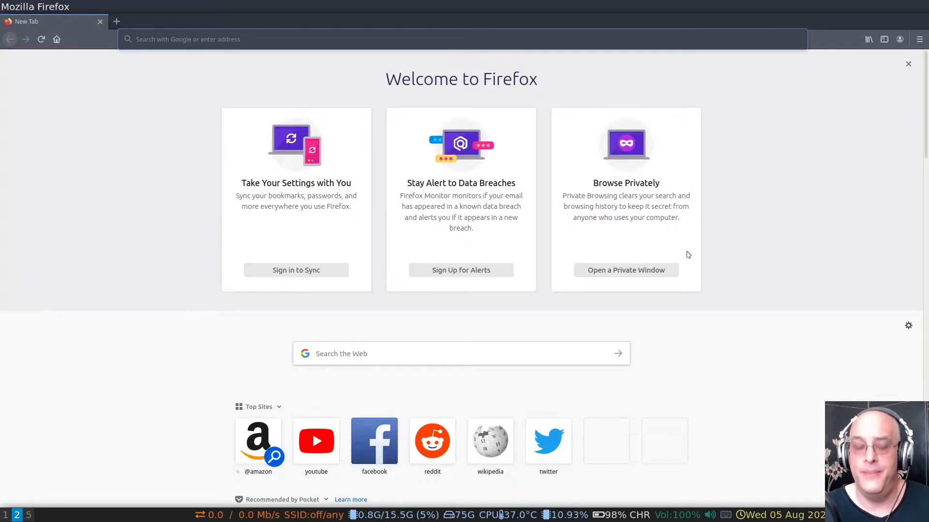
Look up "shutdown" in the one-line application launcher and dismiss it
key("super+p")
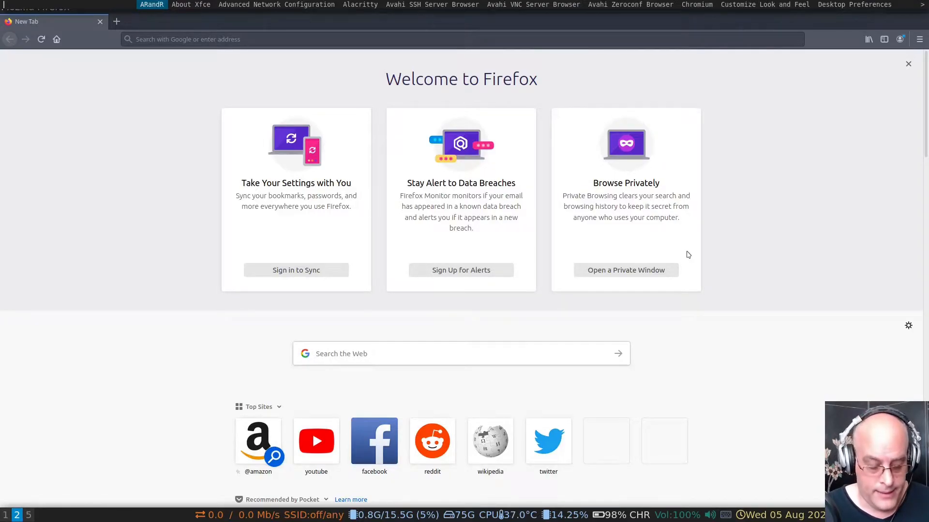
type("shutdown")
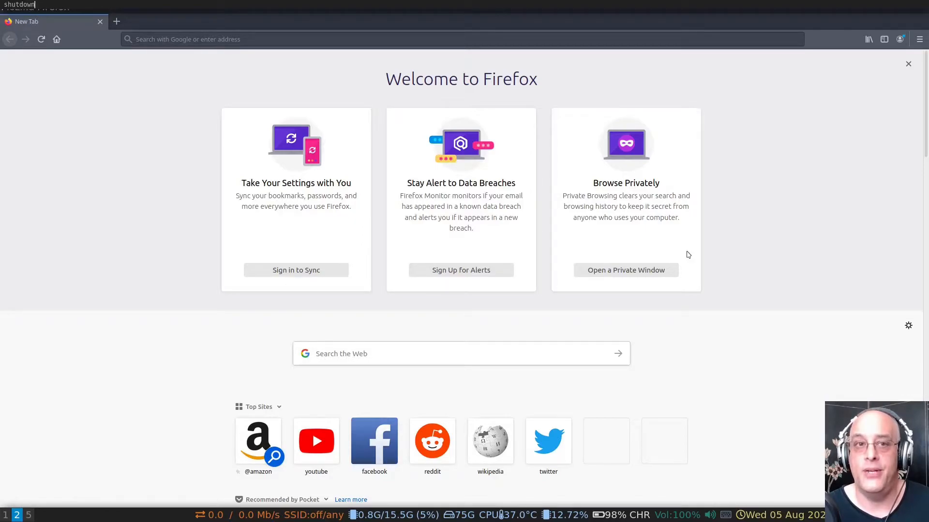
key("BackSpace")
key("BackSpace")
key("BackSpace")
key("BackSpace")
key("BackSpace")
key("BackSpace")
key("BackSpace")
key("BackSpace")
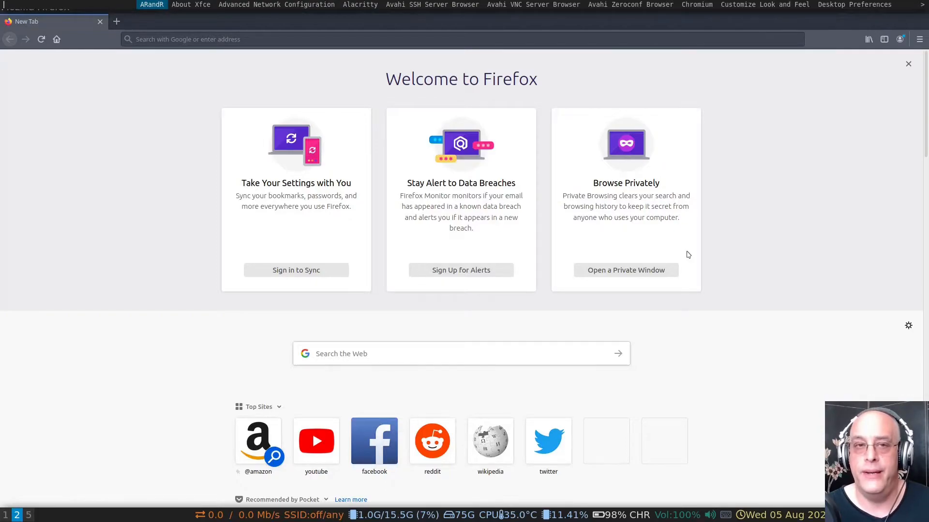
key("Escape")
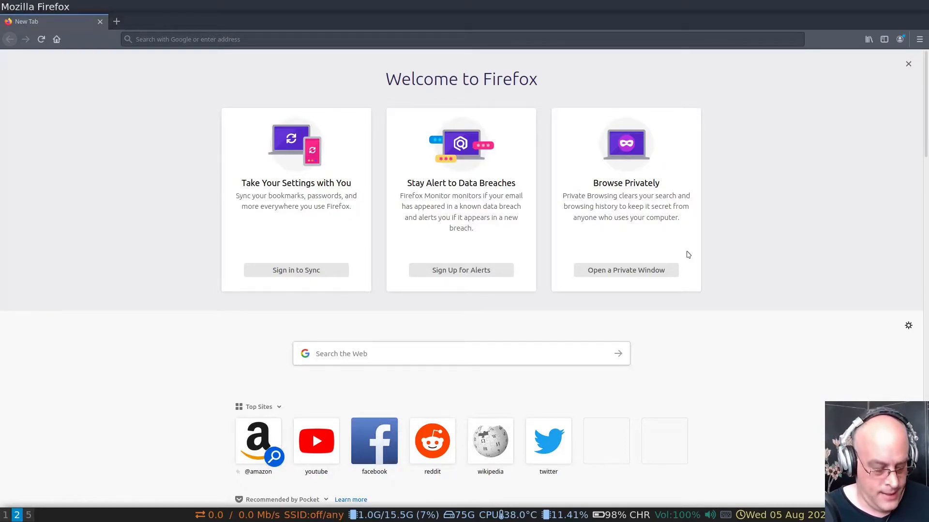
Close Firefox and switch to workspace 1 with the two open i3 configuration files
key("super+q")
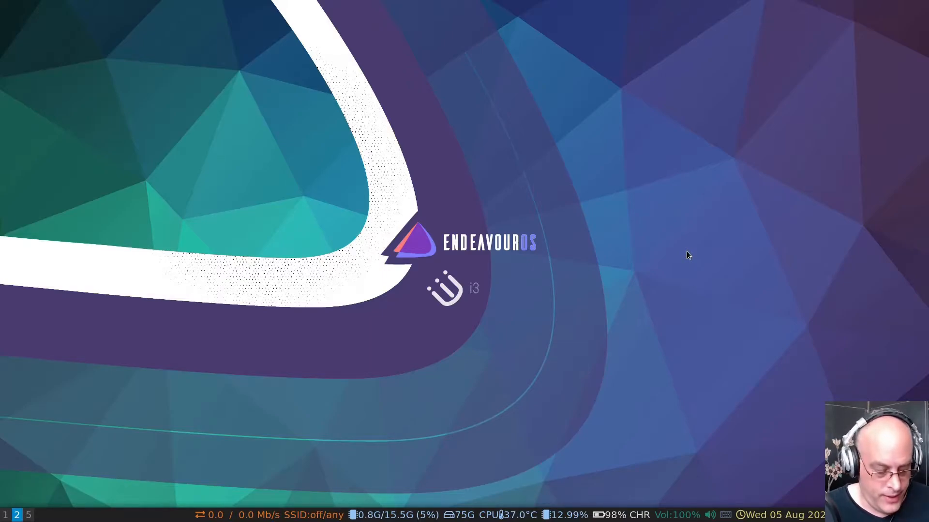
key("super+1")
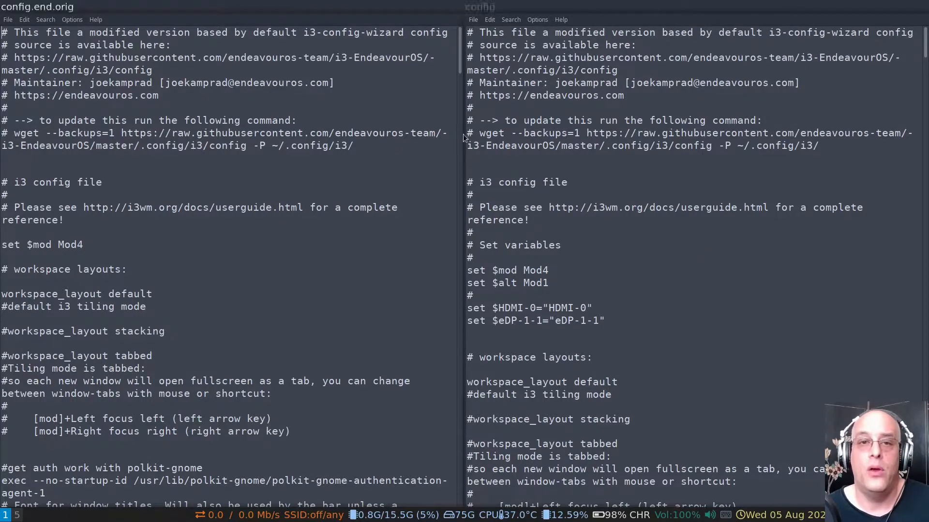
Compare the opening comment sections of config.end.orig and config, down to the variable definitions in config
left_click_drag(188, 96, 216, 189)
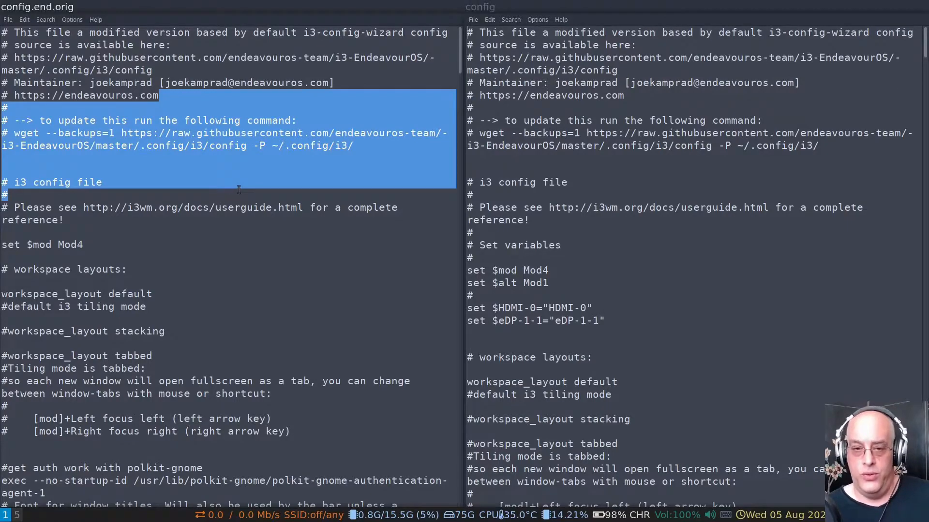
left_click(265, 181)
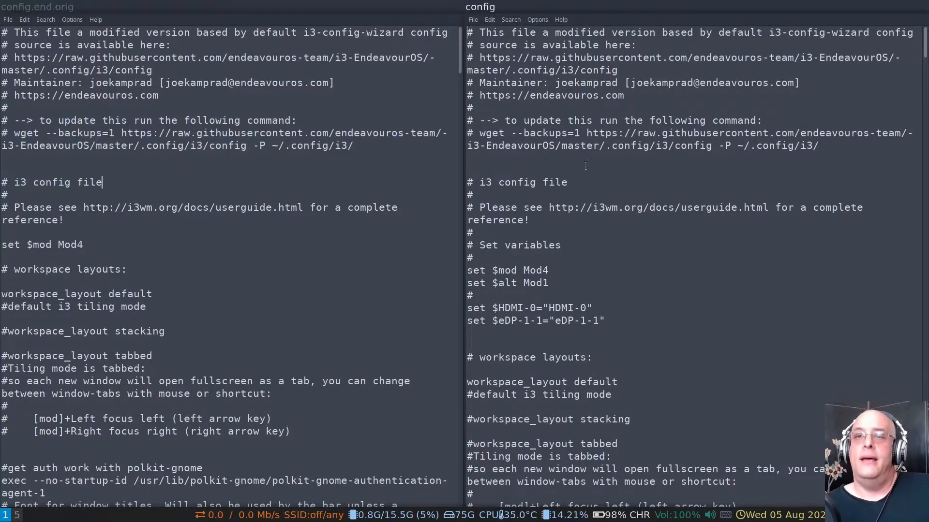
left_click_drag(555, 67, 637, 234)
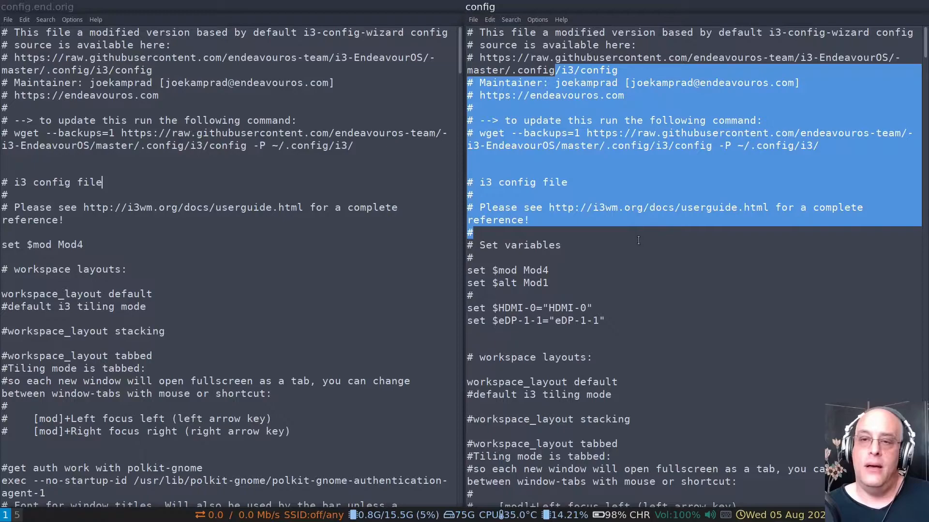
left_click(638, 241)
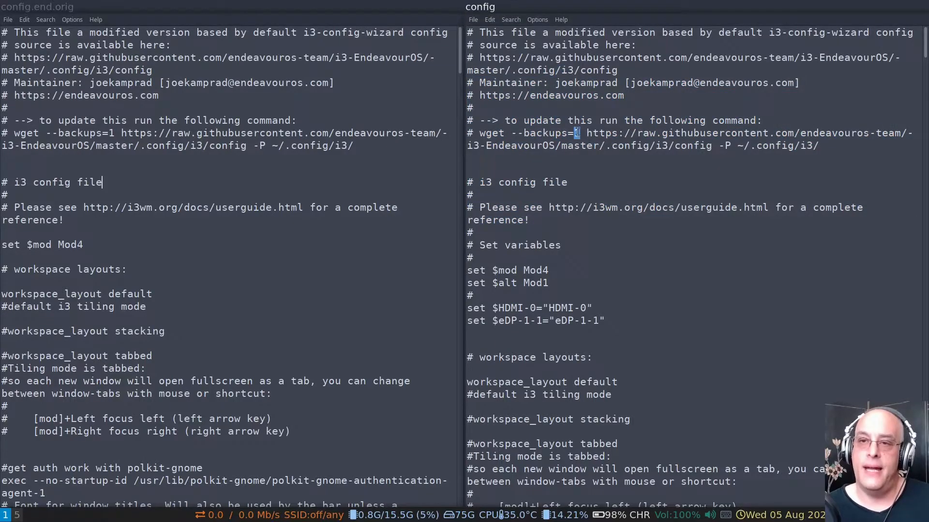
left_click_drag(574, 138, 658, 302)
left_click(669, 296)
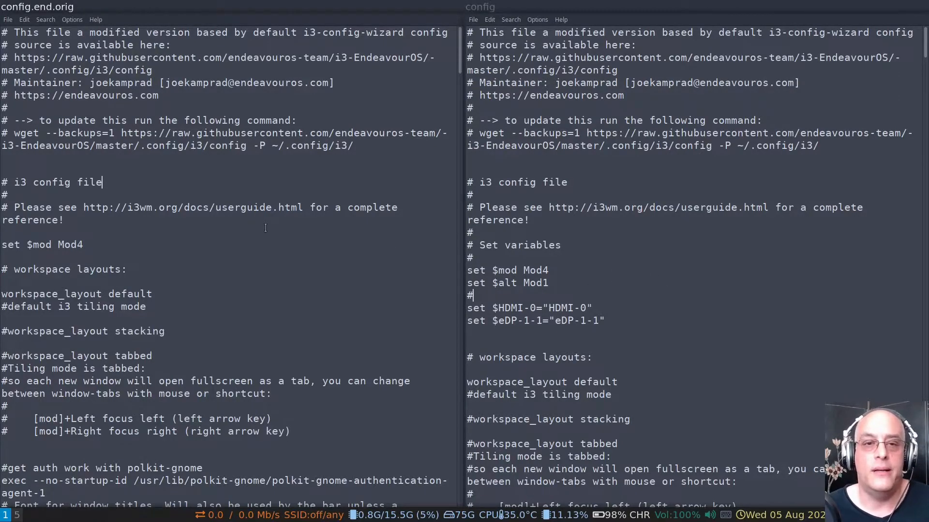
Review the modifier, workspace layout, font and thin border settings near the beginning of config.end.orig
scroll(265, 228, "down", 3)
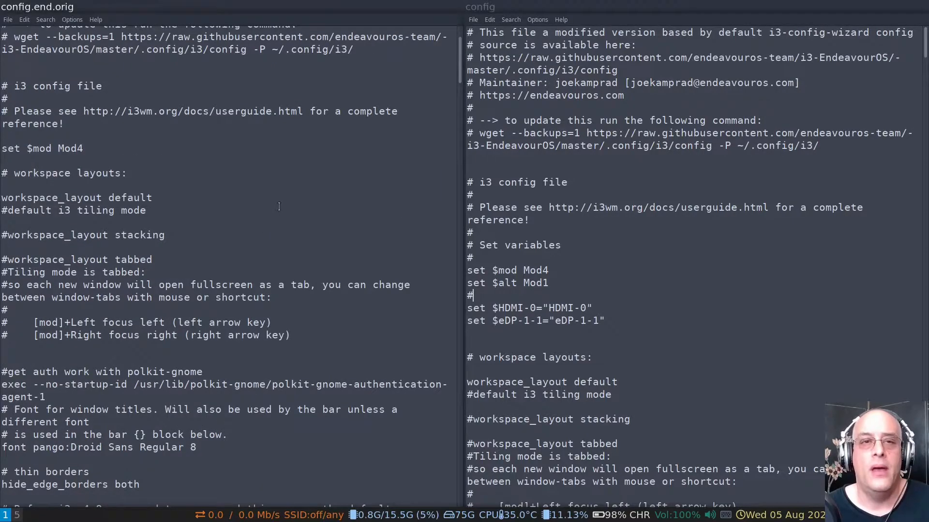
scroll(279, 207, "down", 3)
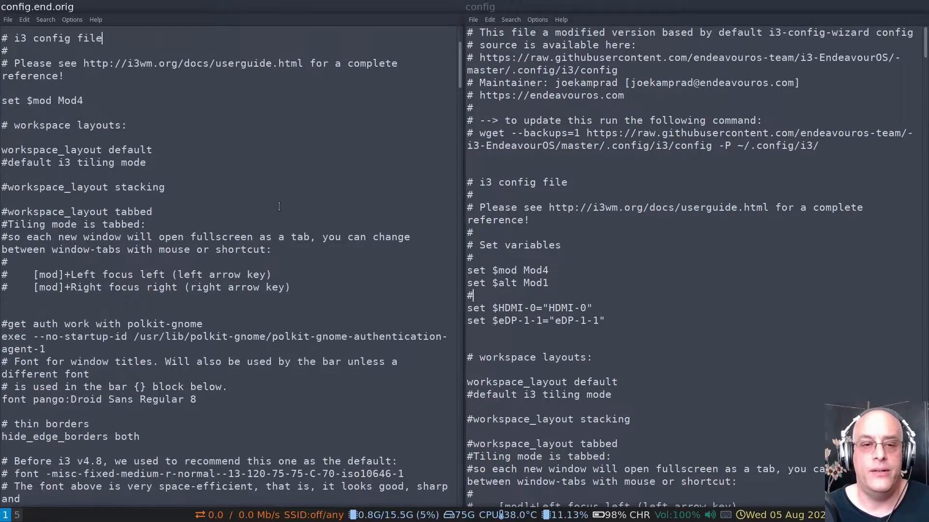
scroll(280, 206, "down", 3)
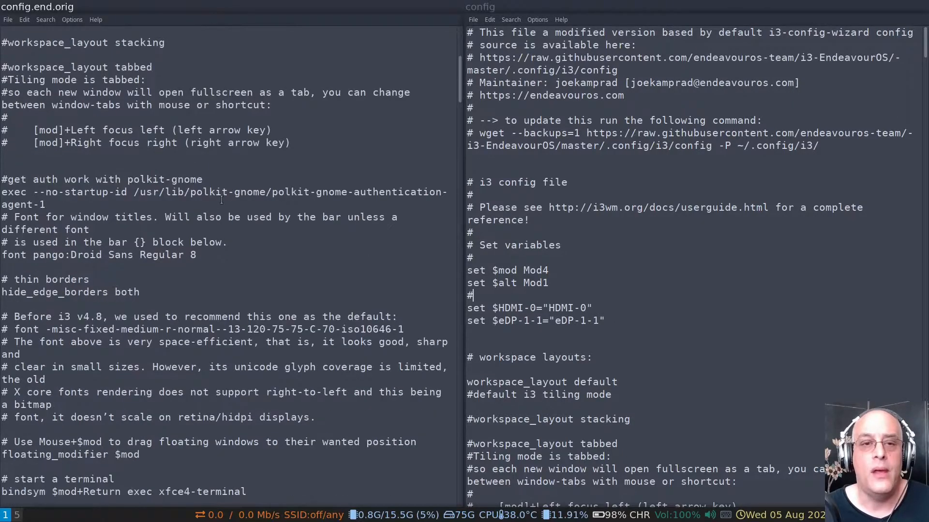
left_click_drag(109, 255, 136, 274)
left_click(215, 287)
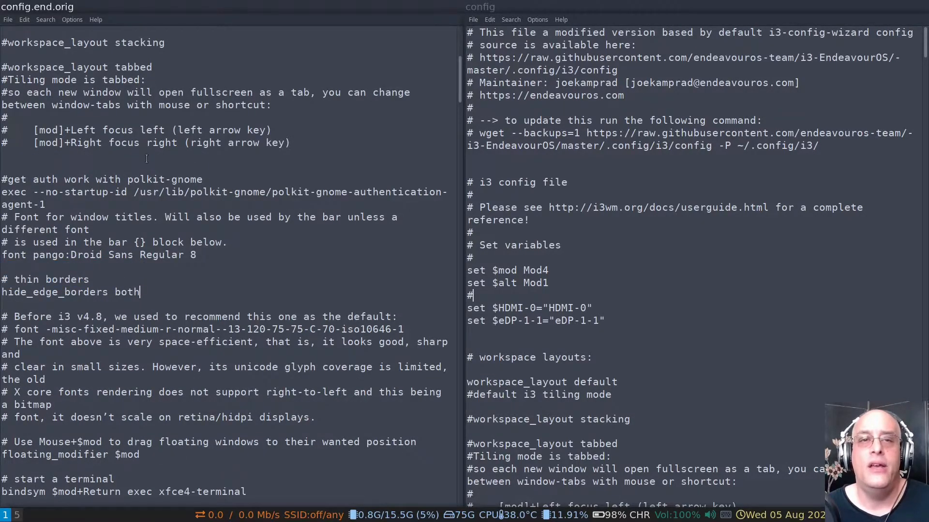
scroll(138, 155, "up", 8)
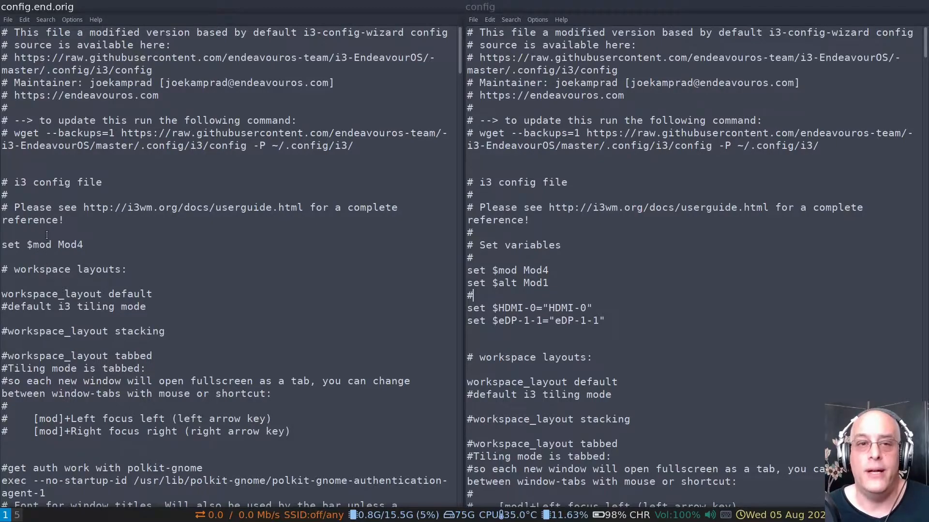
left_click_drag(157, 172, 215, 343)
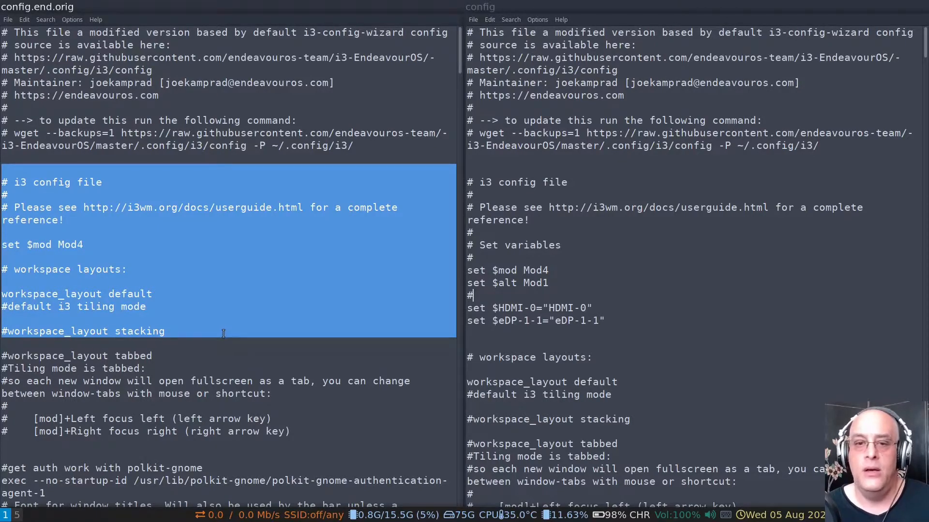
left_click(226, 268)
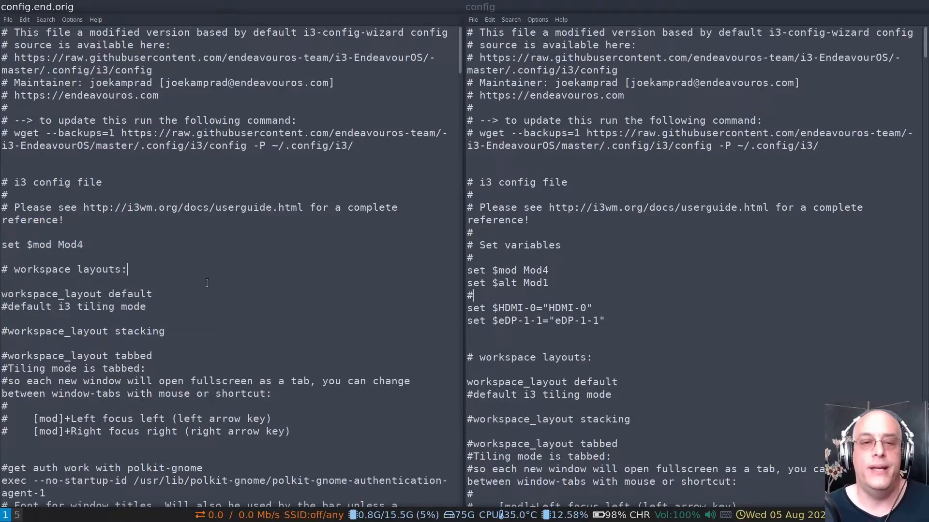
Read through config.end.orig from the workspace layouts past the autostart section to the switch-to-workspace key bindings
scroll(191, 240, "down", 2)
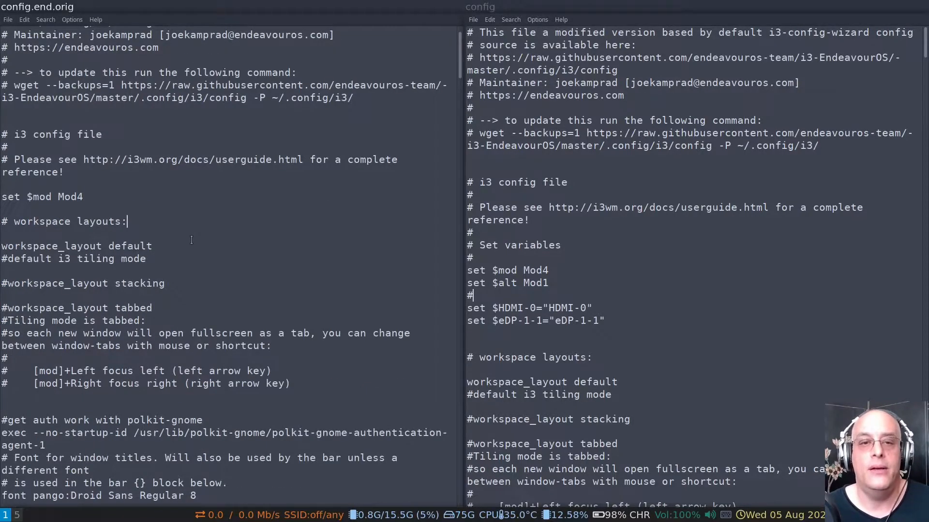
scroll(192, 241, "down", 2)
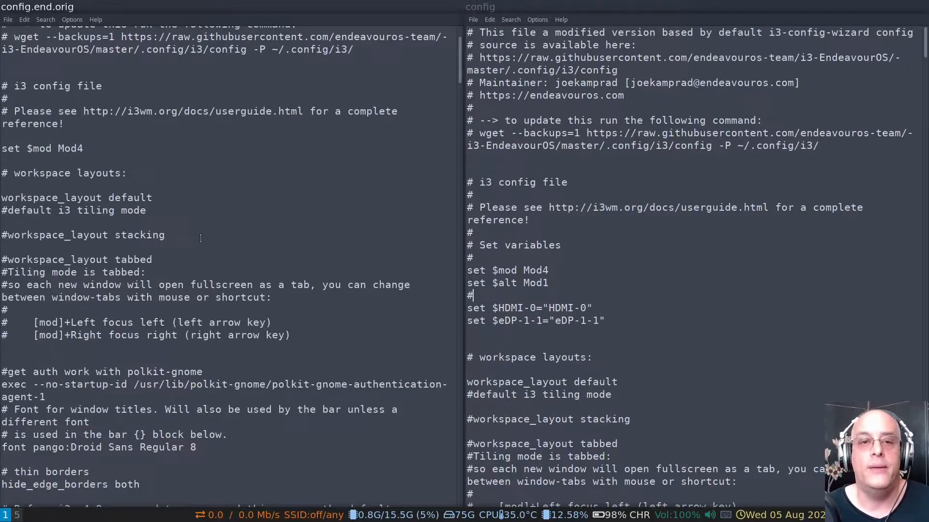
scroll(205, 236, "down", 5)
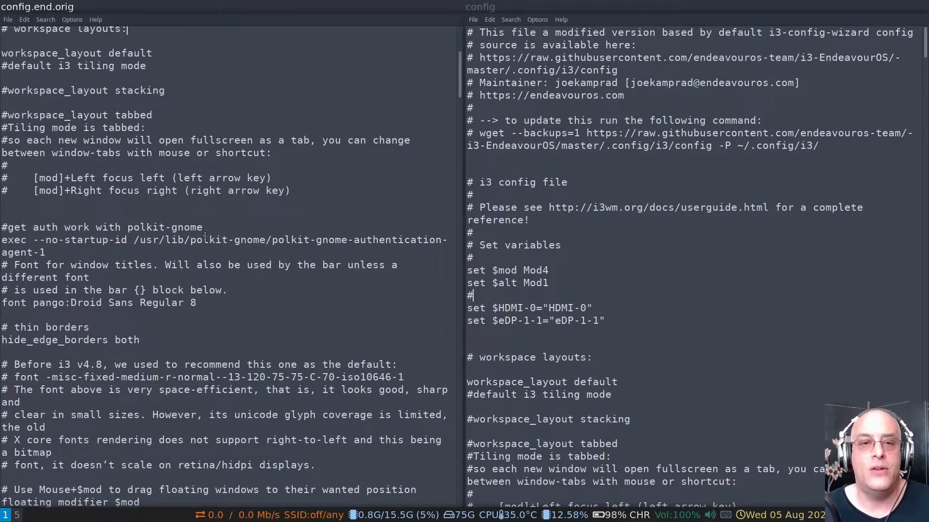
scroll(205, 236, "down", 18)
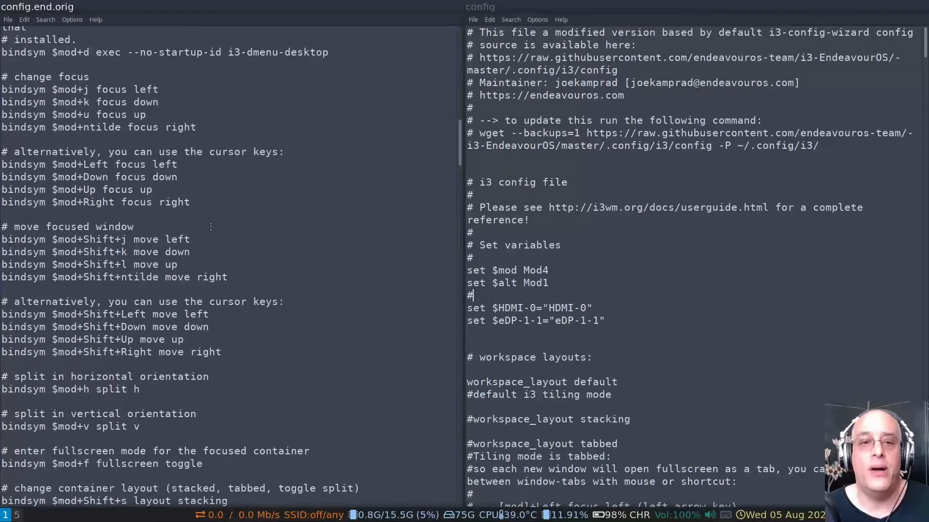
scroll(211, 227, "down", 20)
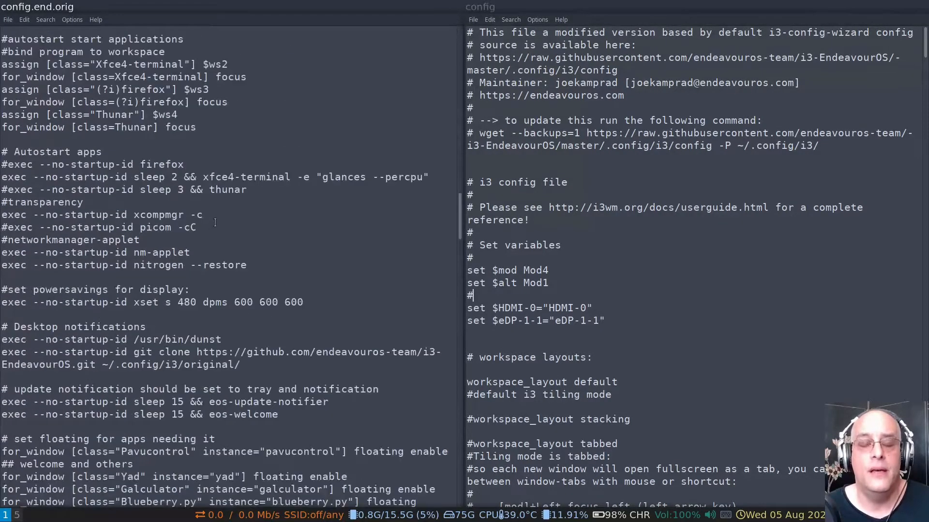
scroll(217, 222, "down", 8)
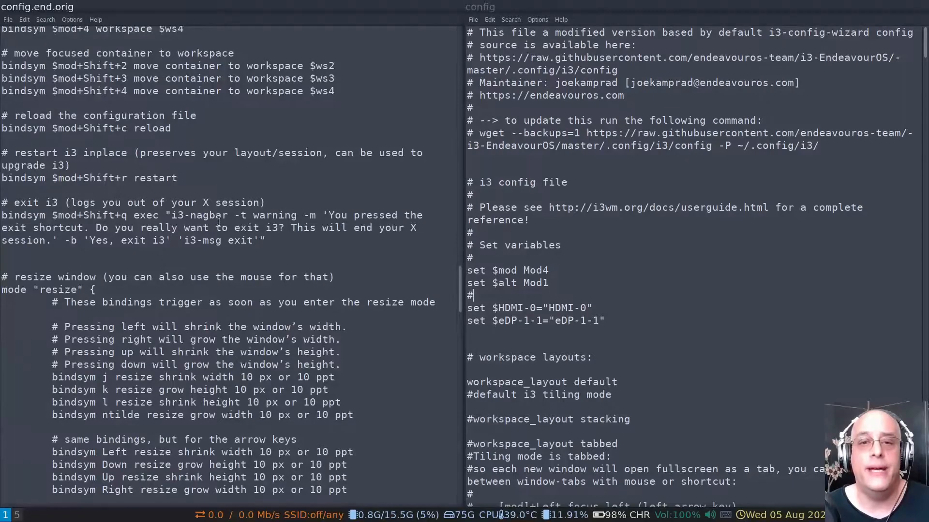
scroll(219, 222, "up", 4)
scroll(220, 221, "down", 8)
scroll(222, 220, "up", 7)
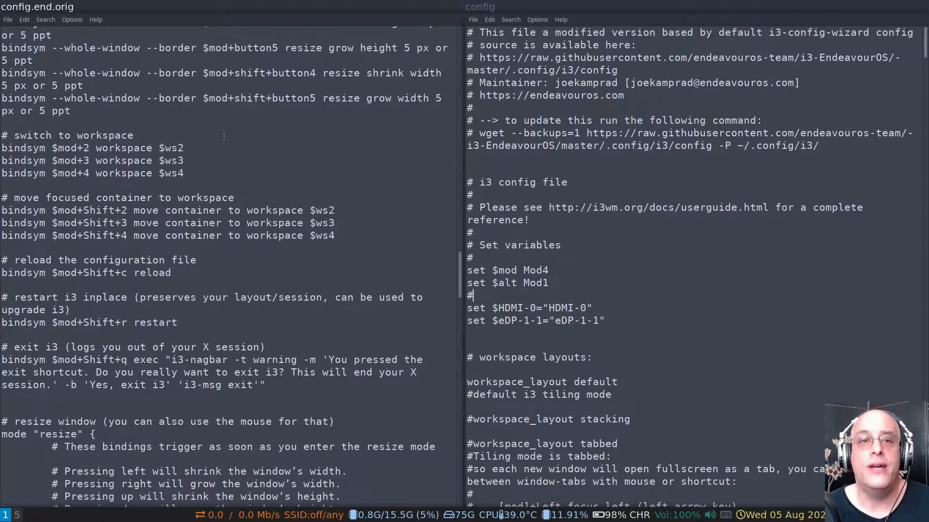
scroll(220, 139, "up", 1)
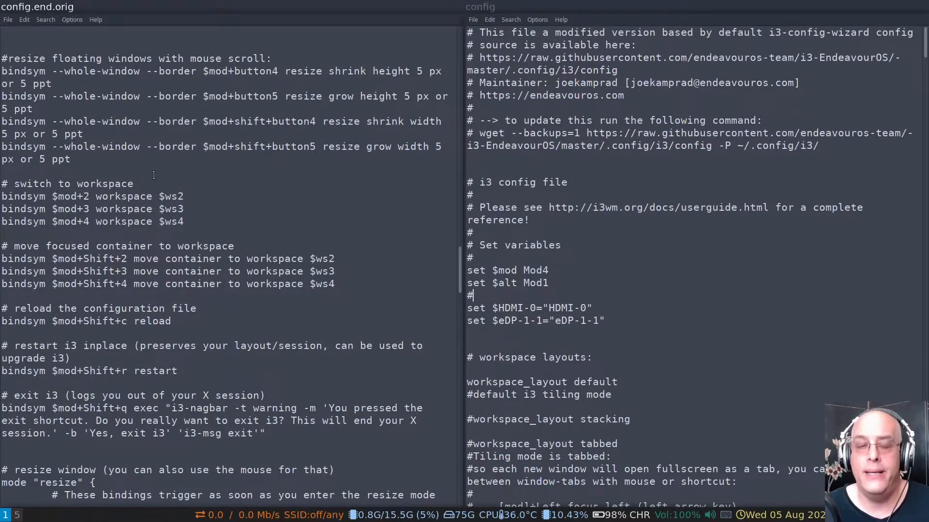
Examine the switch-to-workspace bindings for $ws2, $ws3 and $ws4 in config.end.orig
left_click_drag(157, 187, 219, 240)
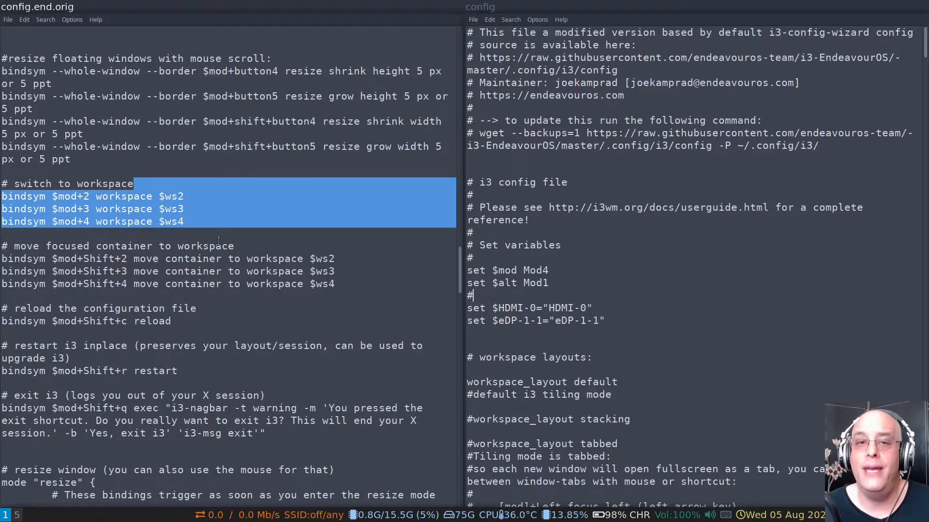
left_click(152, 222)
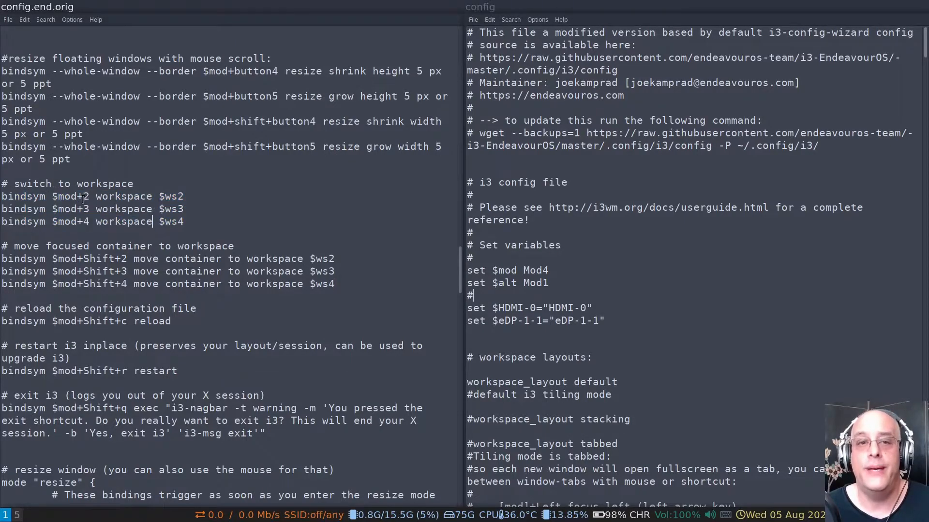
left_click_drag(84, 198, 94, 207)
left_click(126, 205)
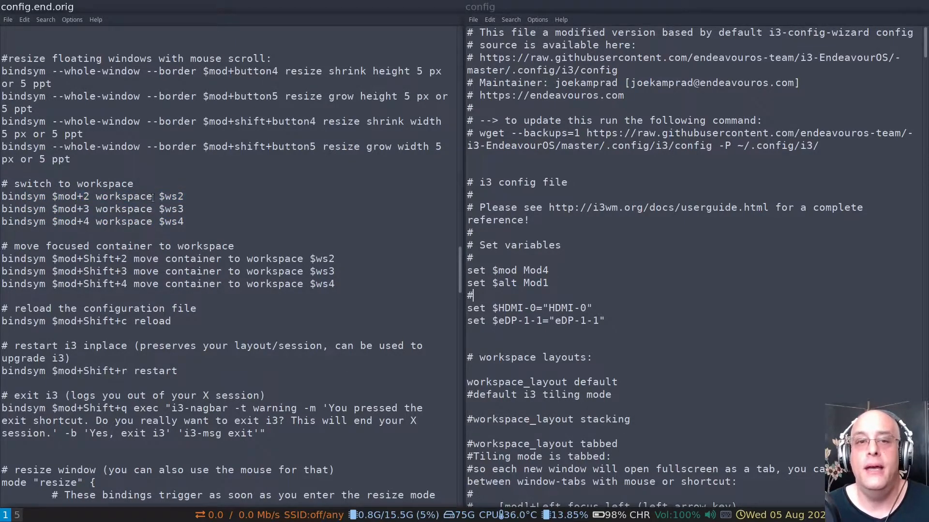
left_click_drag(159, 197, 172, 219)
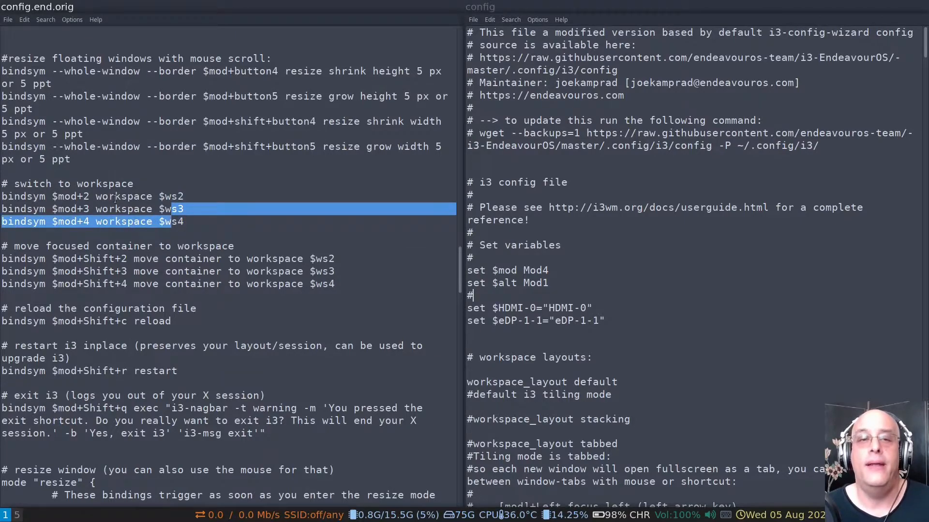
left_click(101, 194)
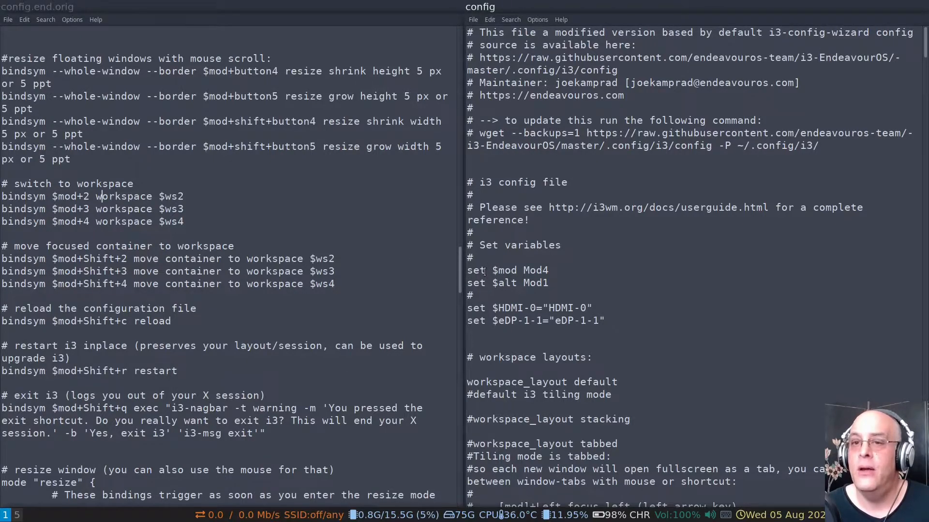
Examine the $mod and $alt variable definitions under "Set variables" in config
left_click_drag(492, 272, 517, 272)
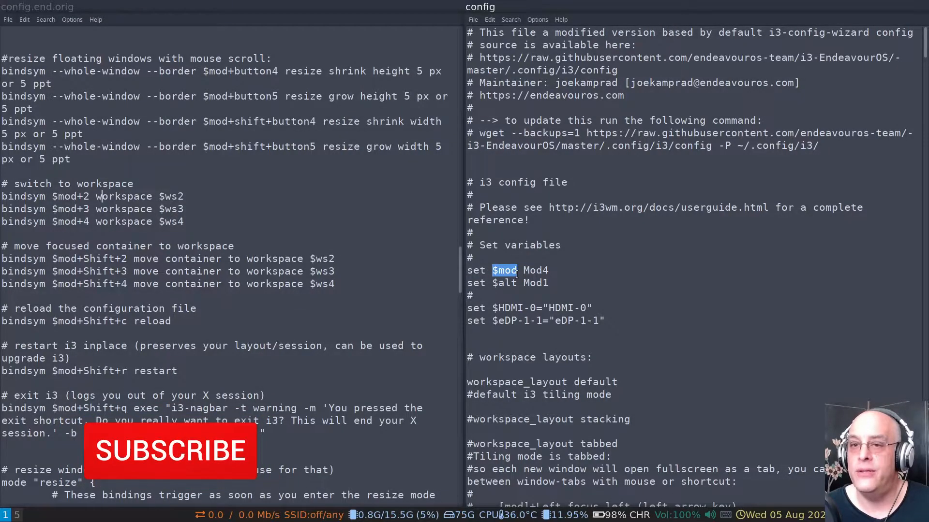
left_click(536, 272)
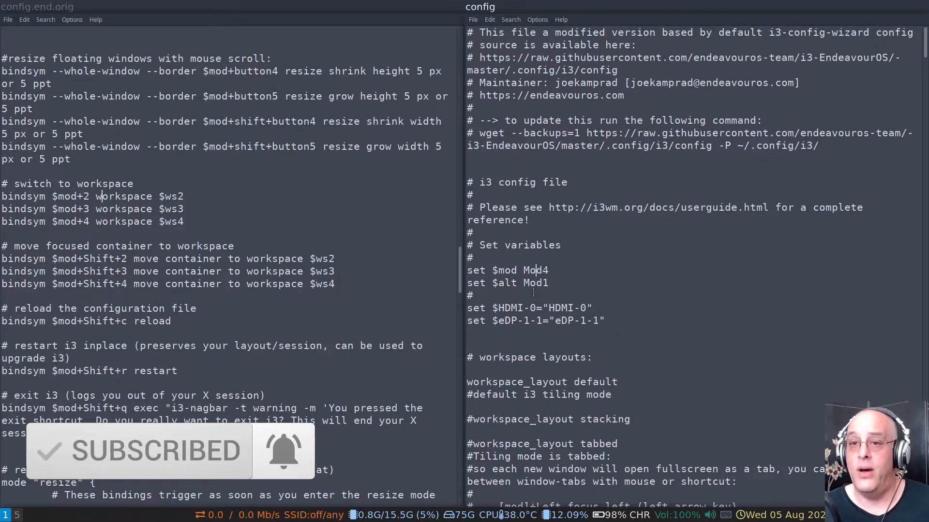
double_click(500, 287)
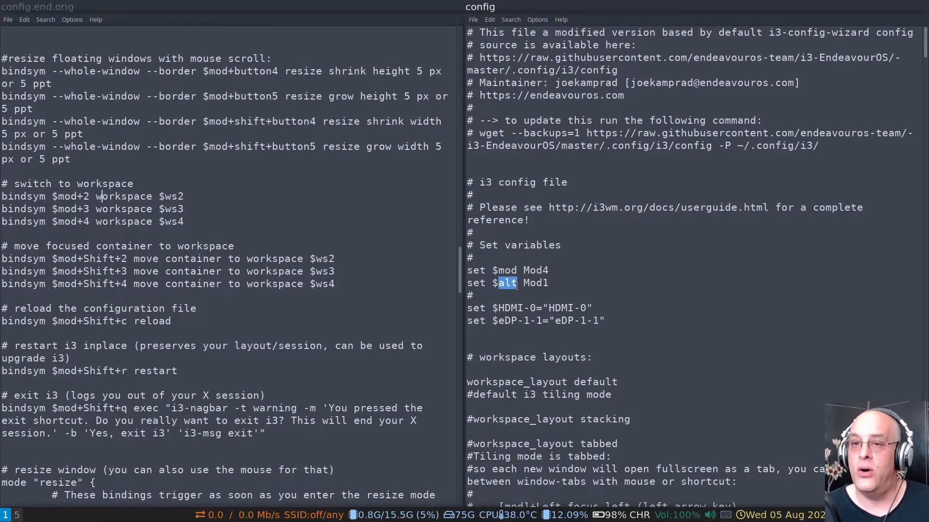
left_click(537, 282)
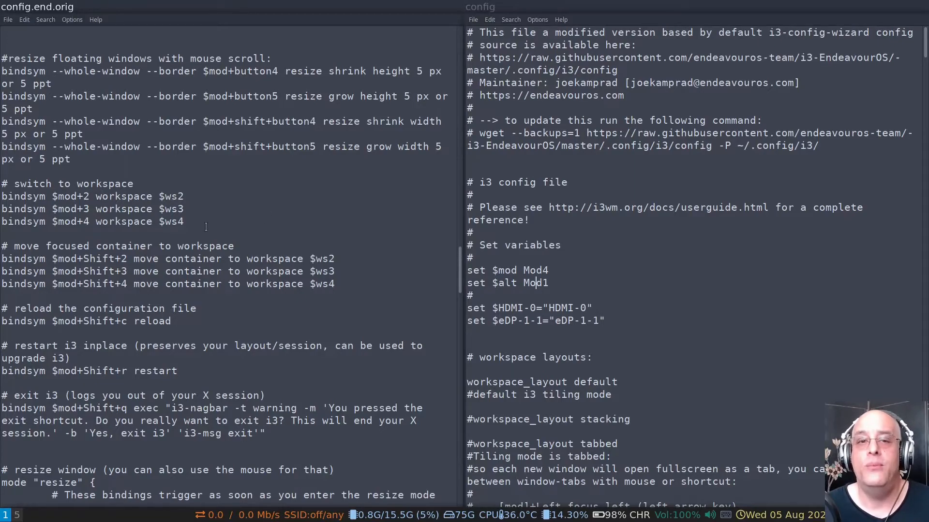
Check the move-container bindings in config.end.orig and locate the matching workspace bindings in config for a side-by-side view
left_click_drag(205, 228, 226, 248)
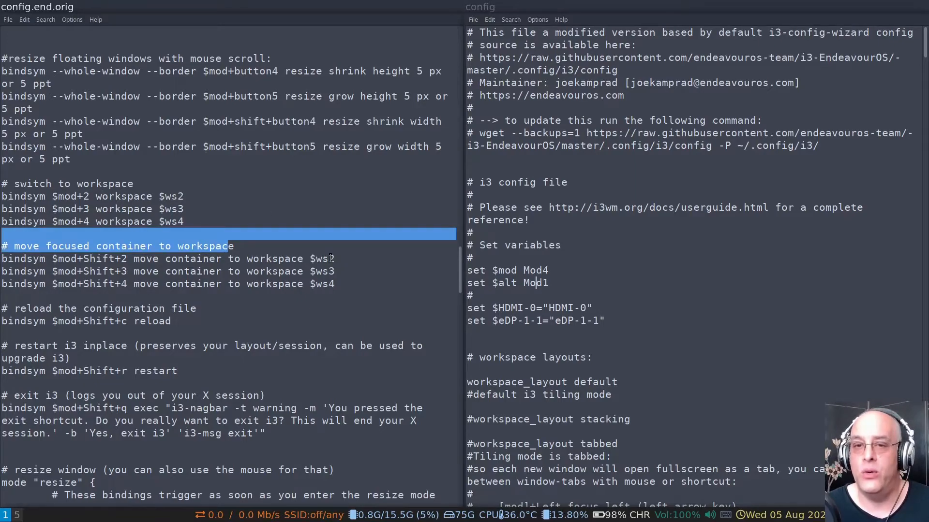
left_click(345, 271)
scroll(644, 251, "down", 4)
scroll(644, 251, "down", 20)
scroll(651, 244, "down", 20)
scroll(651, 239, "down", 13)
scroll(653, 238, "up", 4)
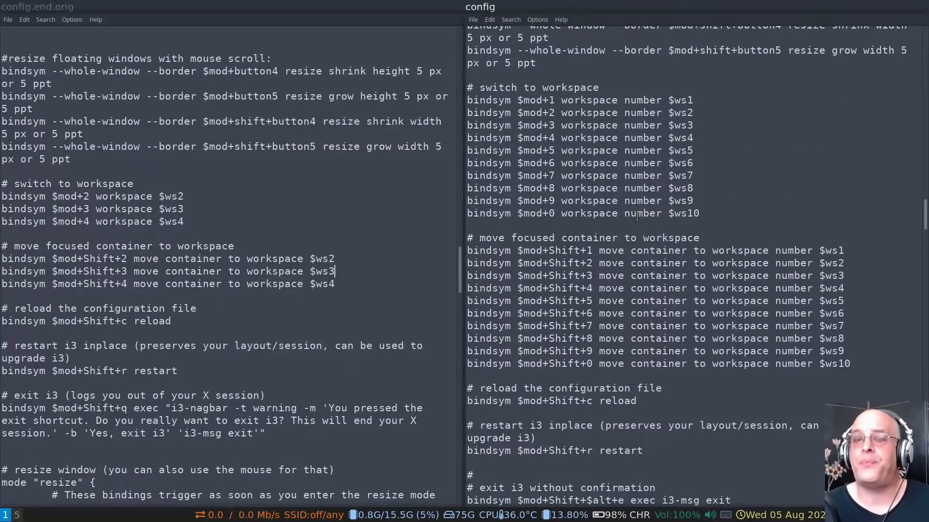
scroll(641, 221, "up", 3)
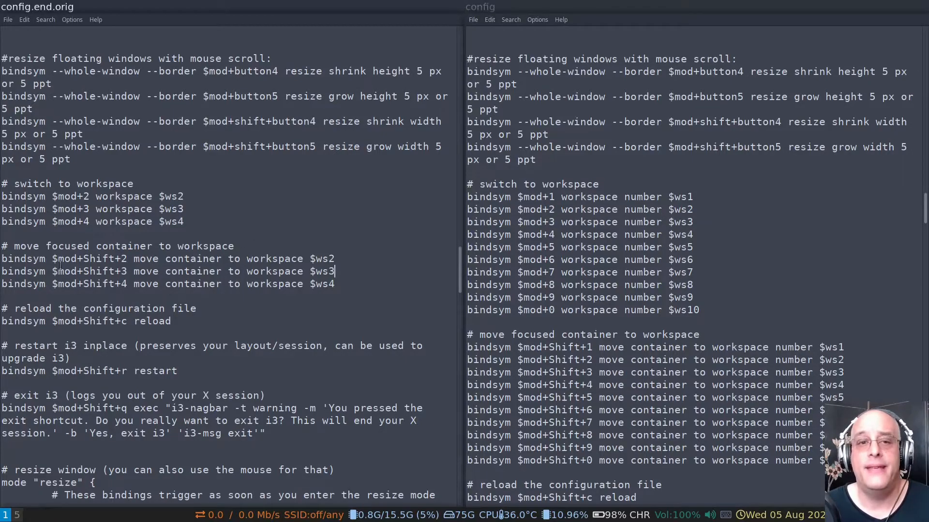
Compare the workspace-switching and move-focused-container bindings between config.end.orig and config
left_click_drag(146, 209, 177, 247)
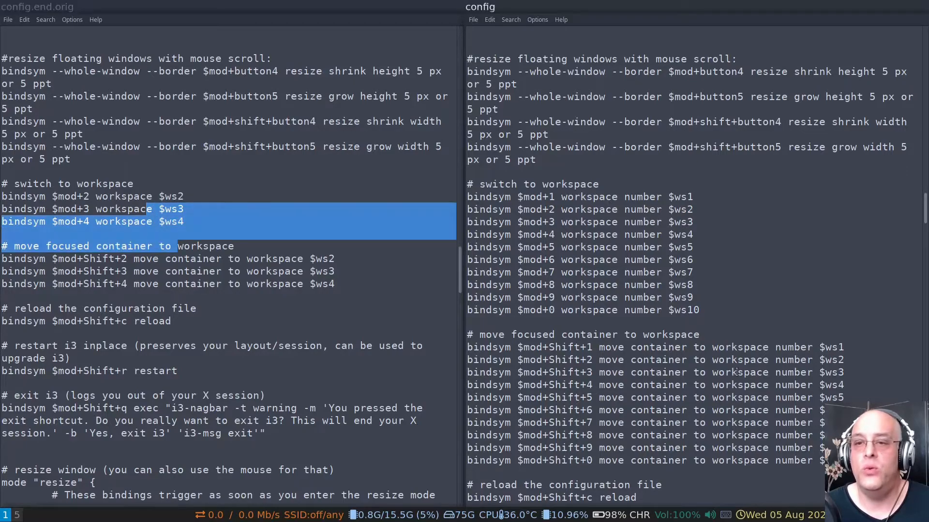
left_click_drag(611, 335, 619, 335)
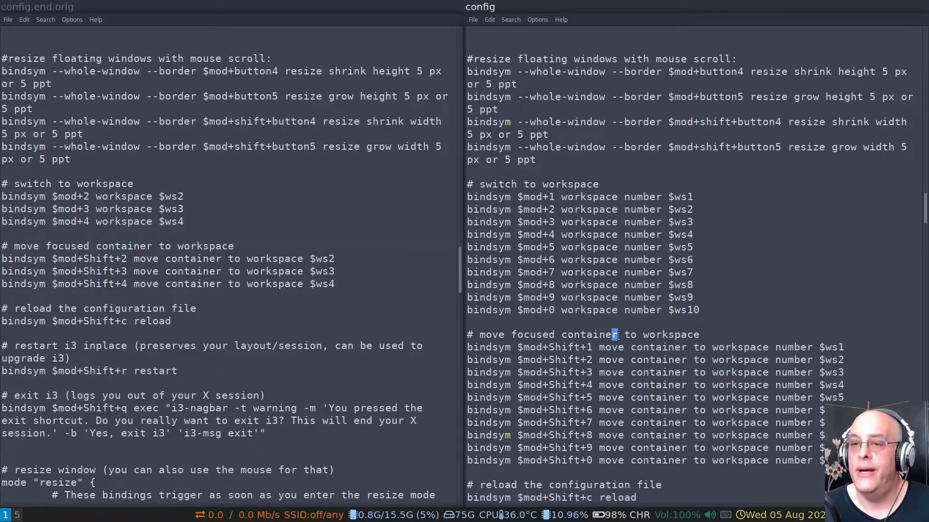
left_click(656, 335)
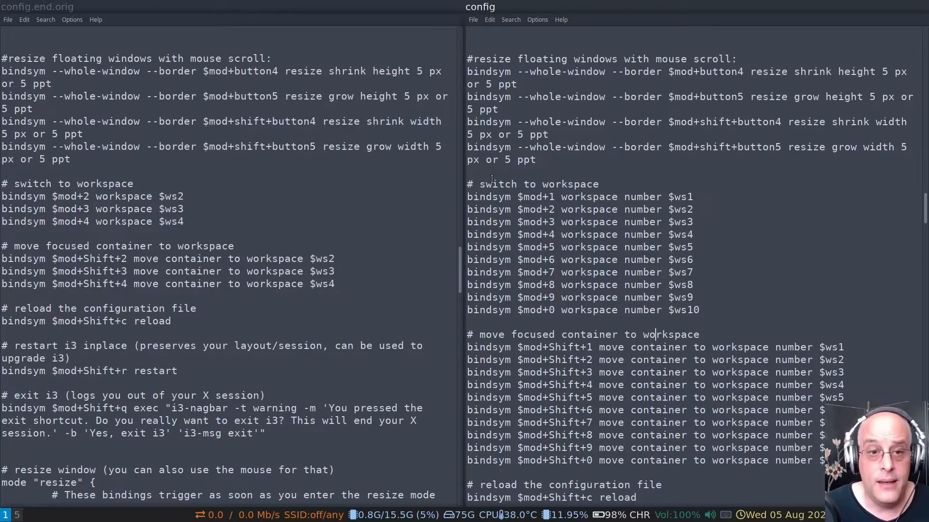
Try the workspace bindings with a new terminal opened on workspace 2, sending it to workspace 6 and on to workspace 3, following each move
key("super+2")
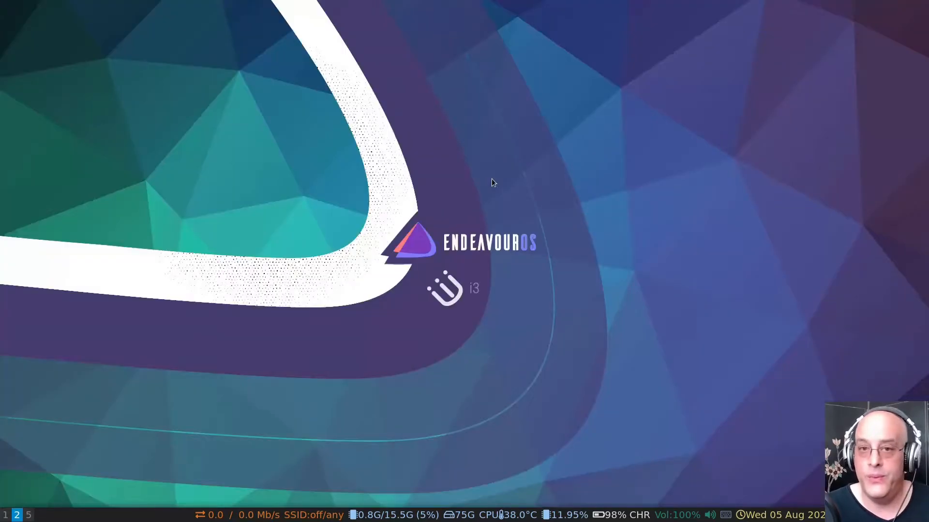
key("super+Return")
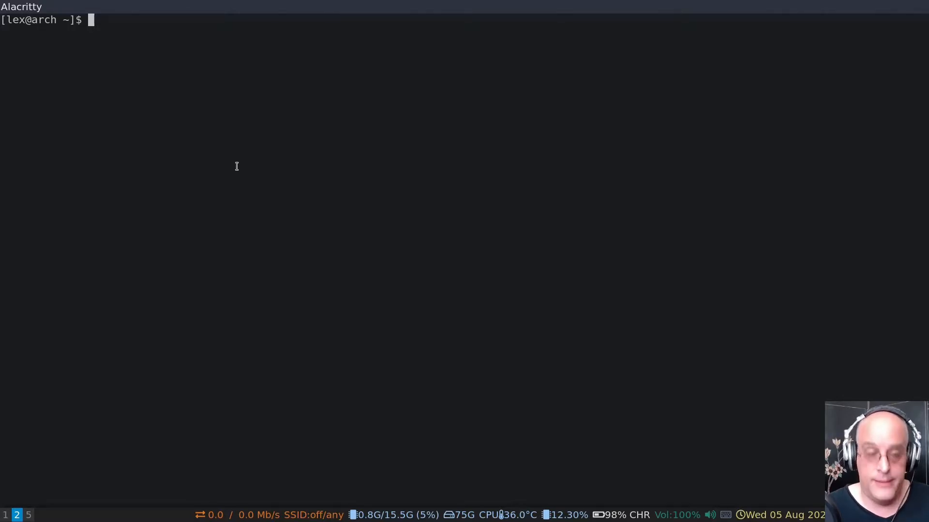
key("super+shift+6")
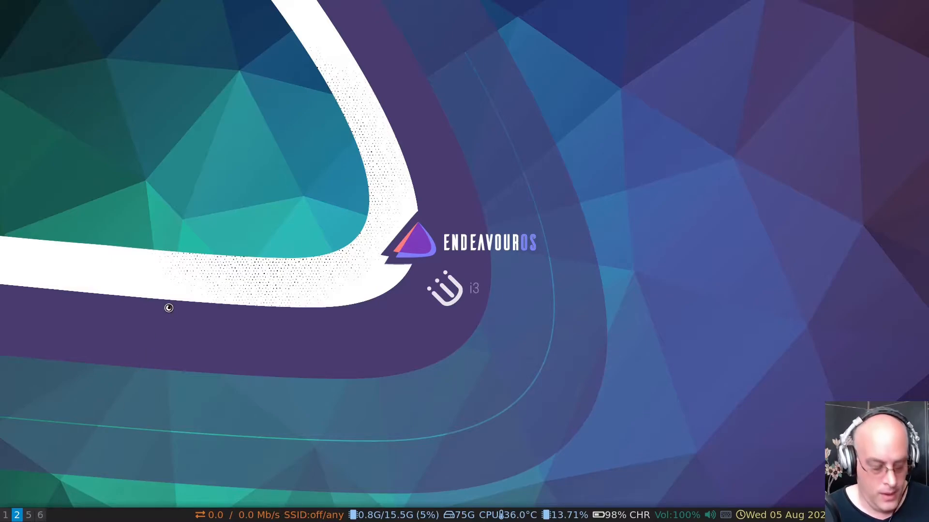
key("super+6")
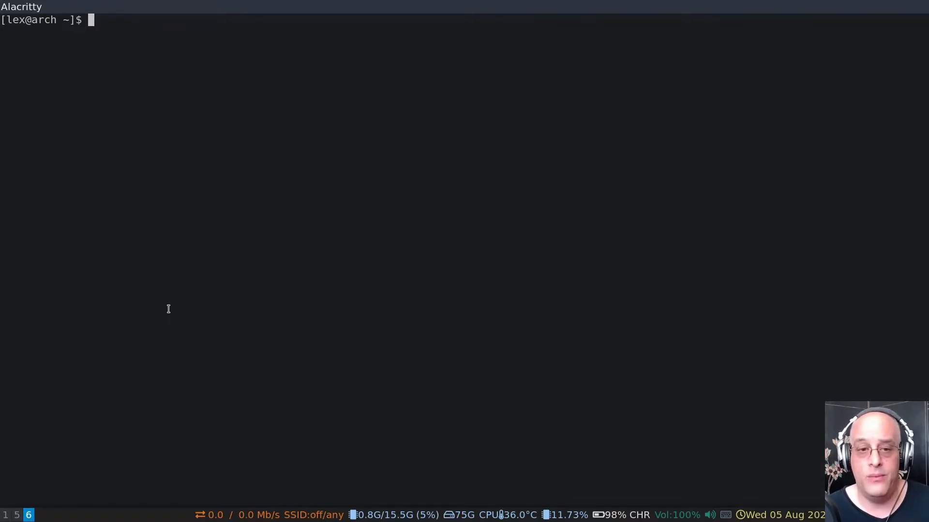
key("super+shift+3")
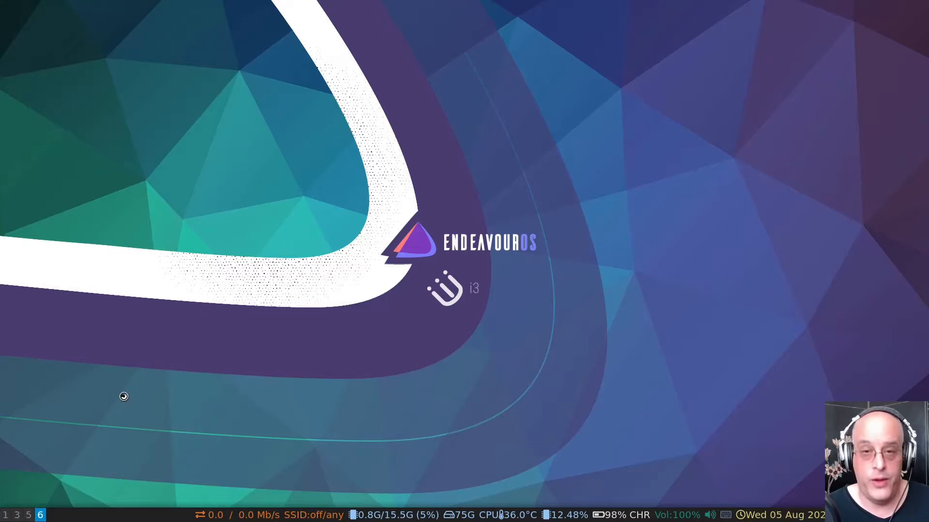
key("super+3")
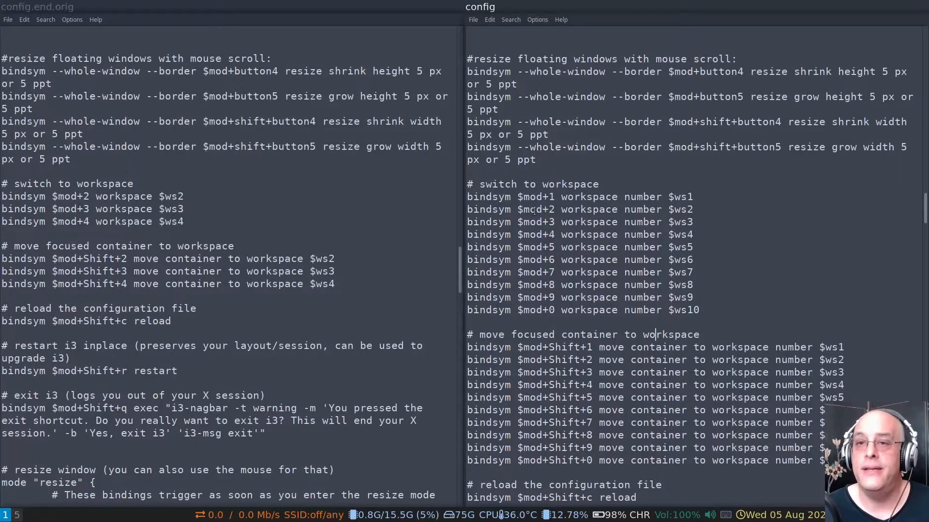
Compare the reload, restart and exit bindings in config.end.orig with those in config
left_click(178, 246)
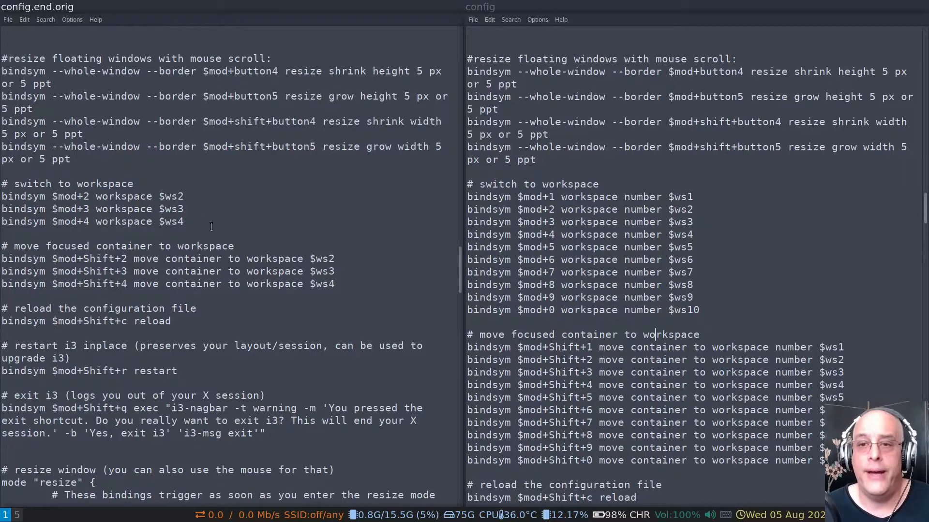
scroll(576, 305, "down", 4)
scroll(570, 292, "down", 4)
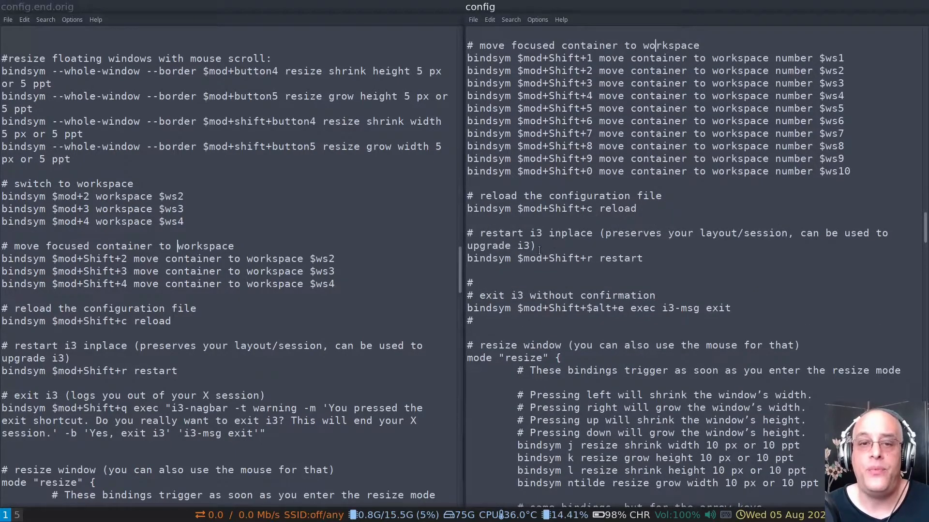
scroll(142, 204, "down", 3)
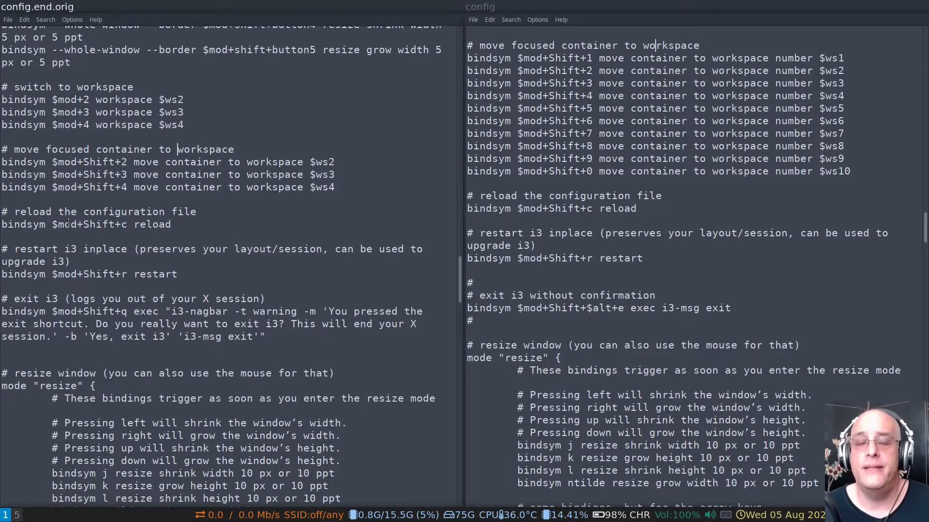
left_click_drag(115, 211, 206, 227)
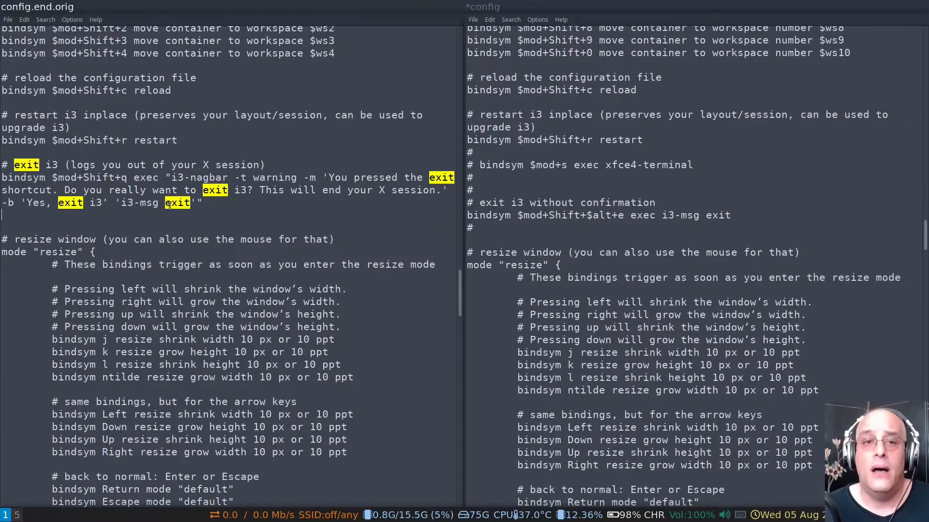
scroll(170, 205, "down", 2)
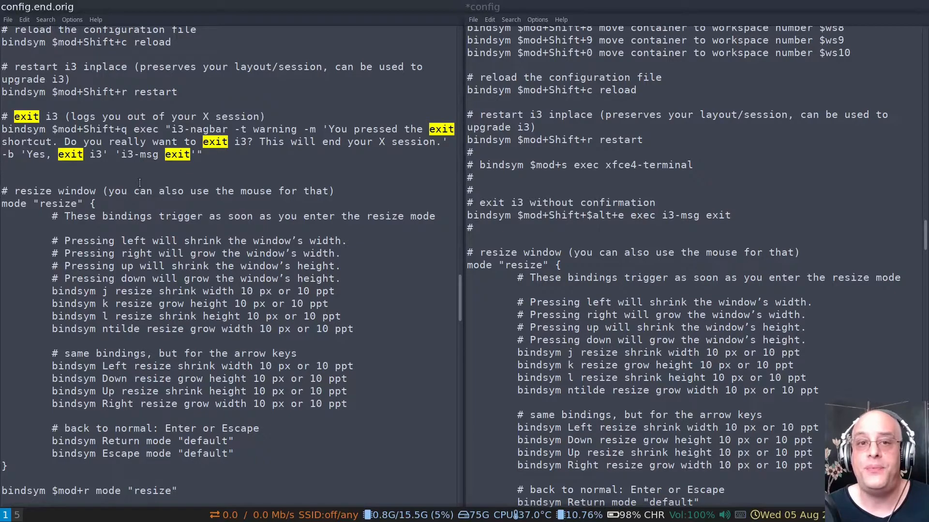
Enter i3's resize mode, repeatedly grow and shrink the width of the config window, and return to the default mode
scroll(531, 207, "down", 1)
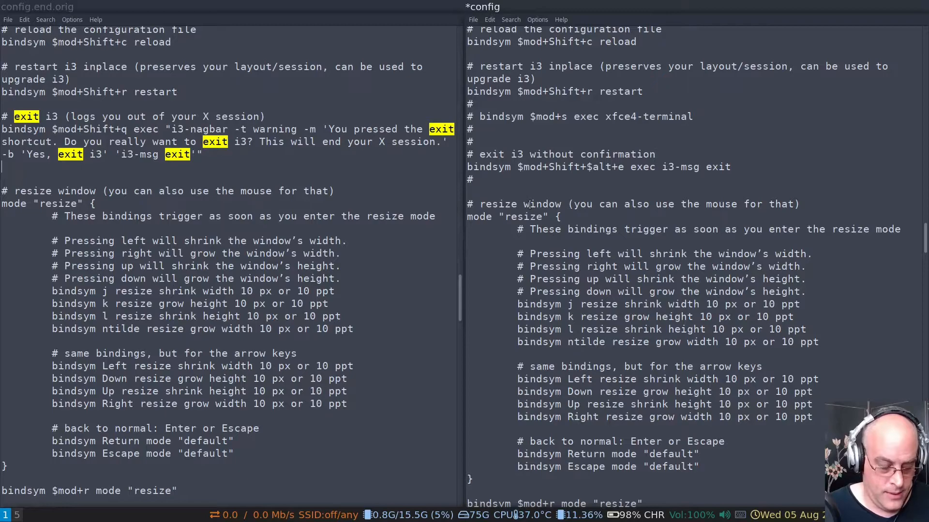
key("super+r")
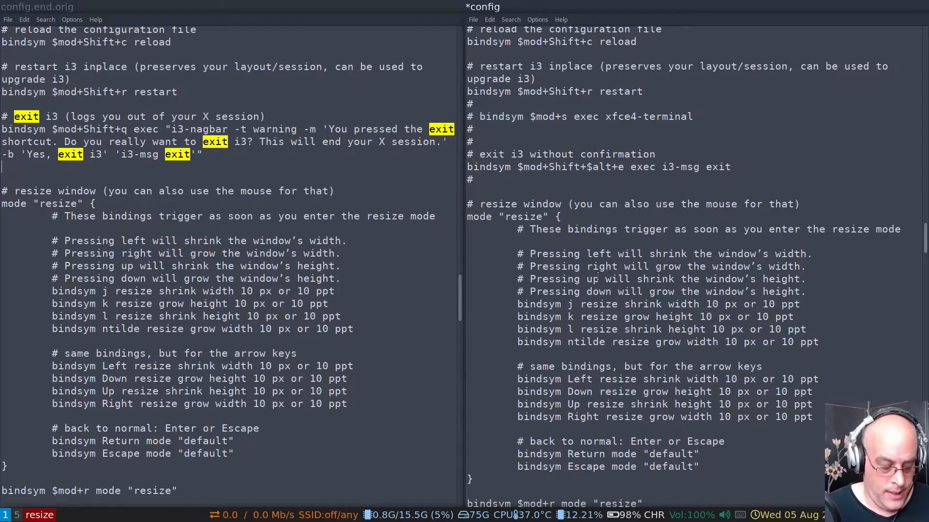
key("Left")
key("Right")
key("Right")
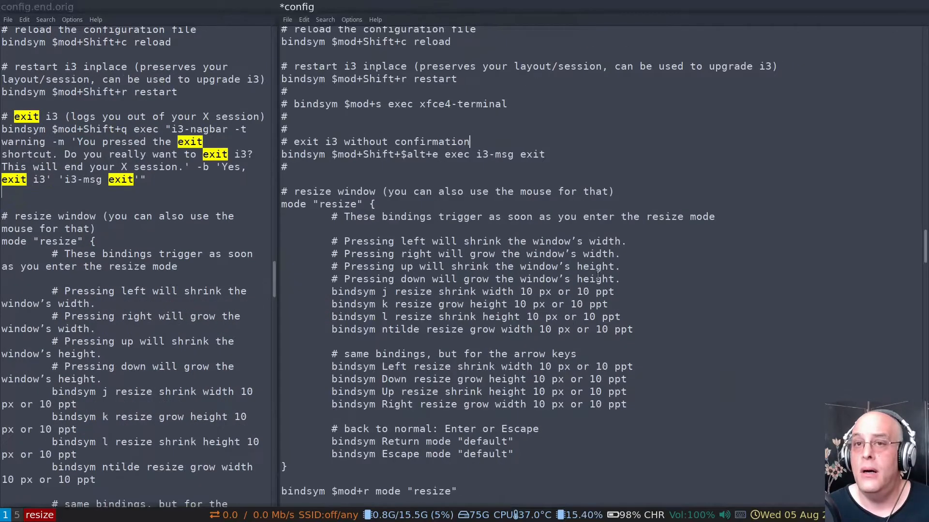
key("Left")
key("Right")
key("Right")
key("Left")
key("Left")
key("Left")
key("Left")
key("Right")
key("Right")
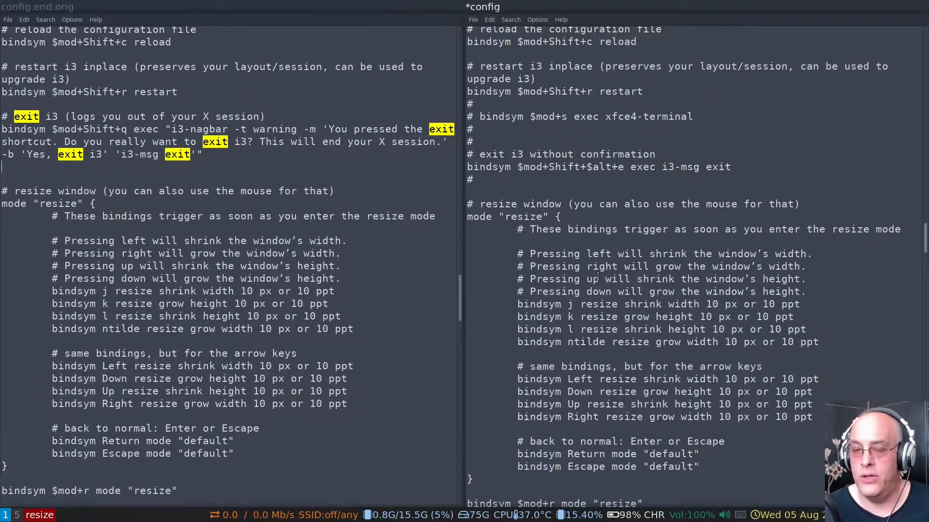
key("Right")
key("Left")
key("Left")
key("Right")
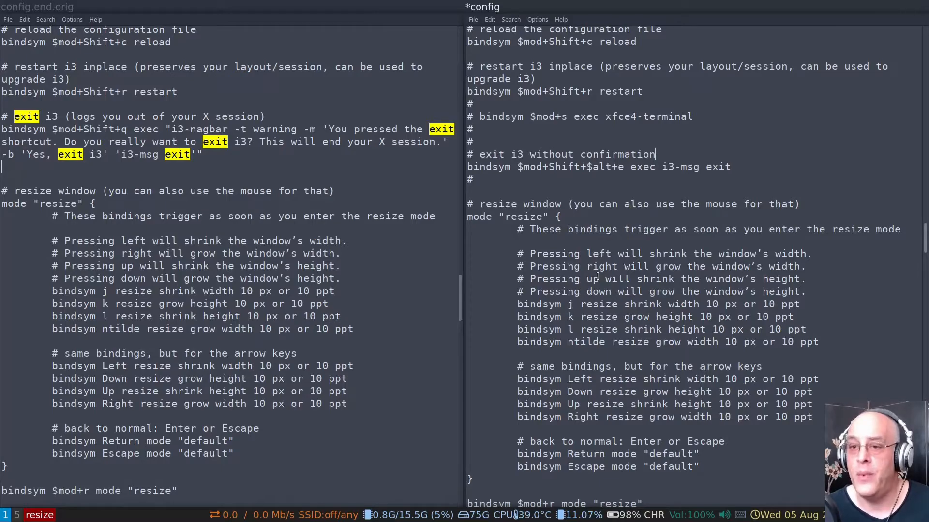
key("Escape")
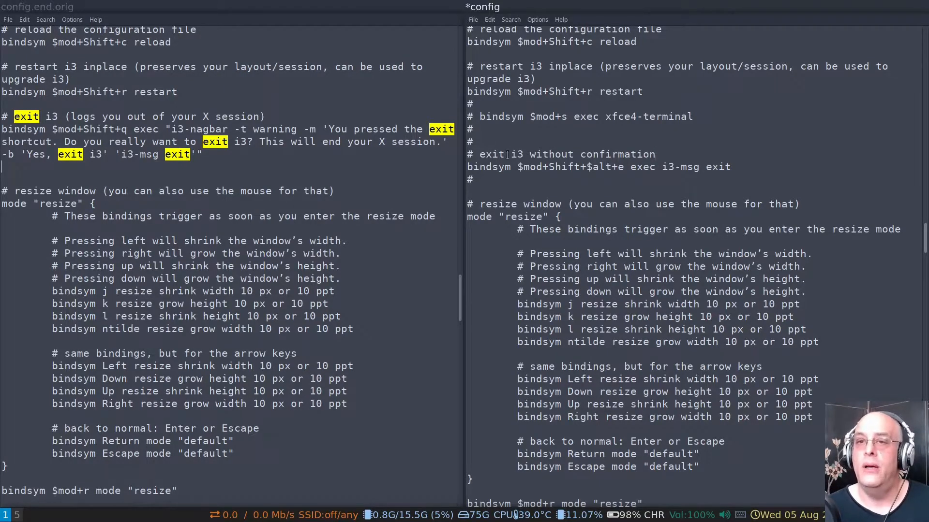
Examine the window colors, the commented-out i3status bar block and the active i3blocks bar block with its colors in config
scroll(629, 184, "down", 5)
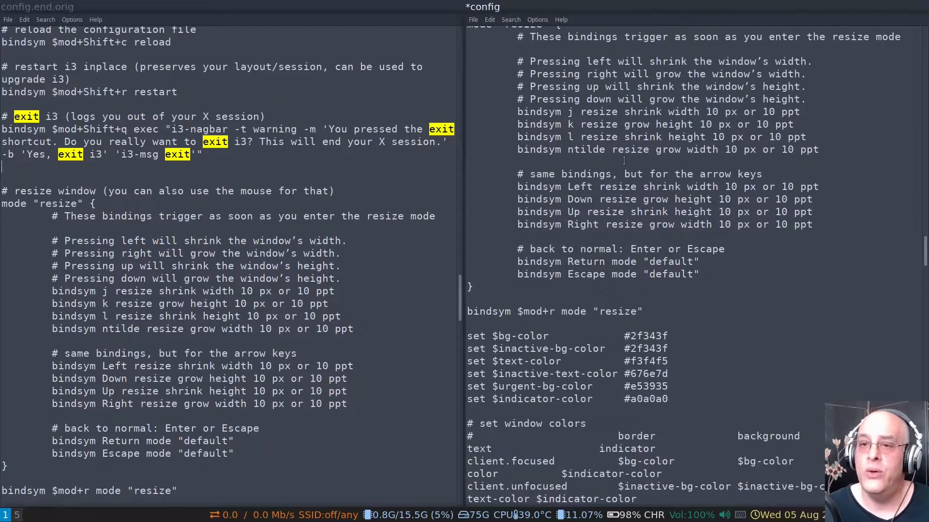
scroll(623, 157, "down", 9)
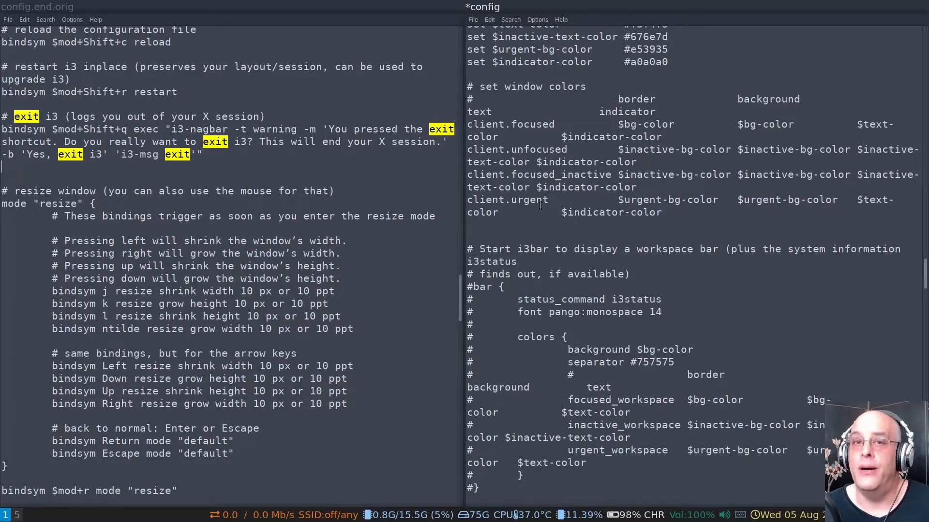
scroll(538, 213, "down", 1)
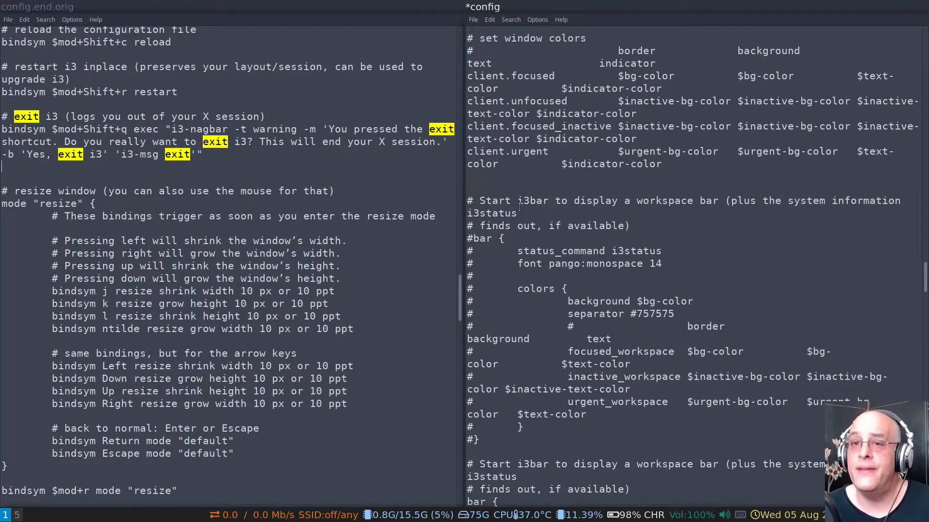
left_click_drag(517, 201, 587, 415)
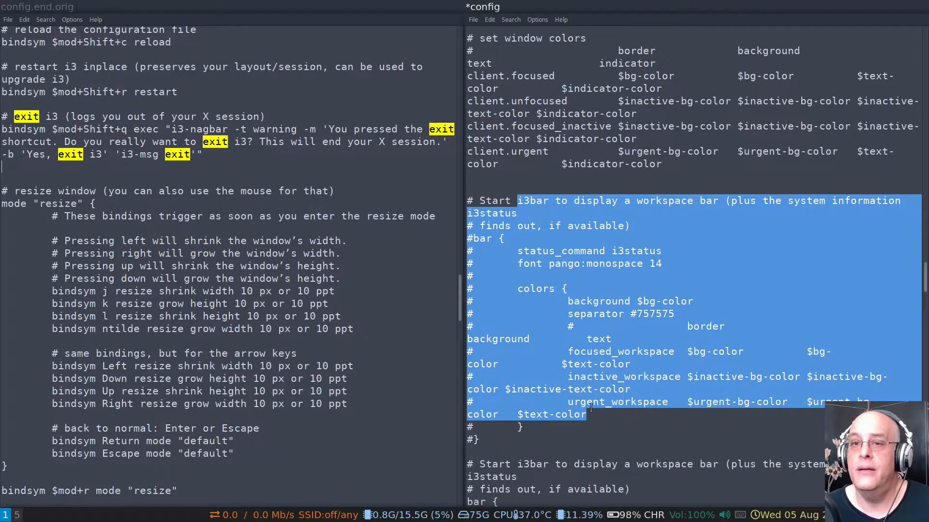
scroll(609, 253, "down", 4)
scroll(629, 204, "down", 3)
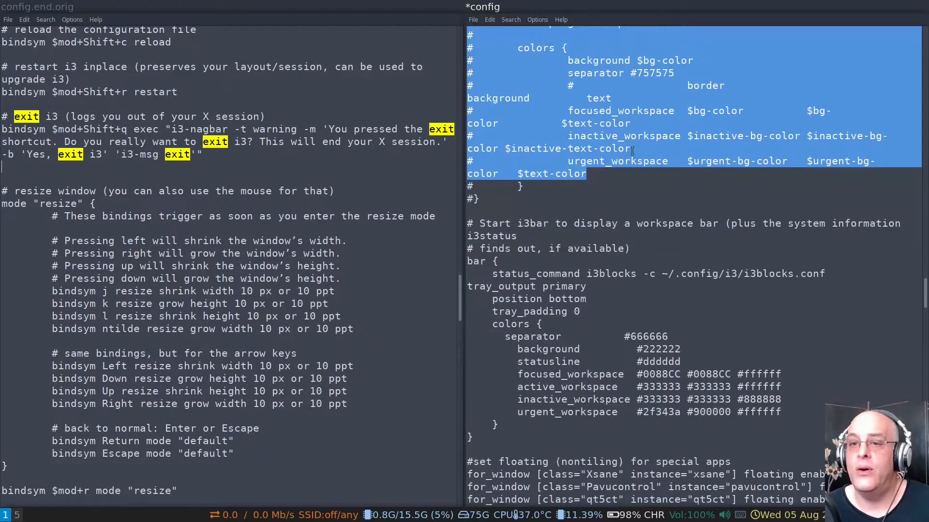
left_click(673, 172)
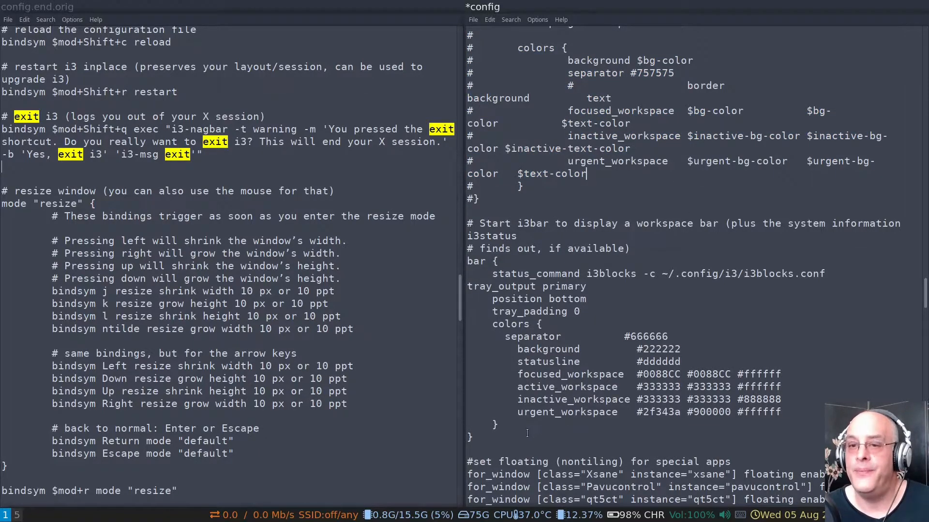
left_click_drag(527, 433, 499, 334)
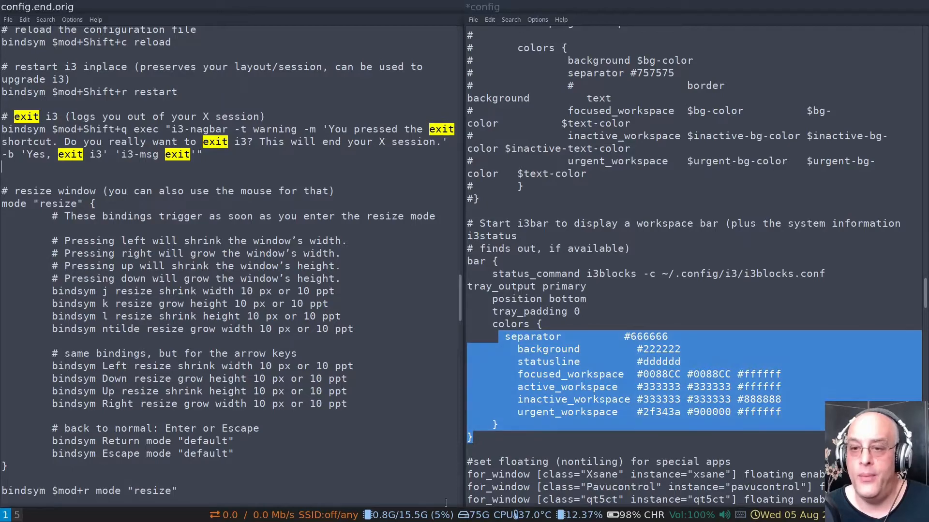
left_click(662, 264)
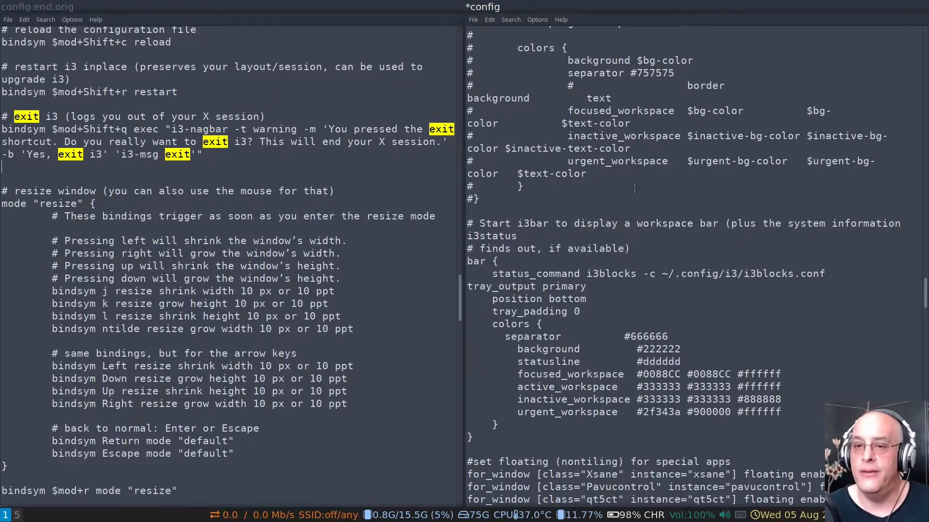
Examine the floating window rules for special apps in config, including the Pavucontrol entry
scroll(640, 213, "down", 3)
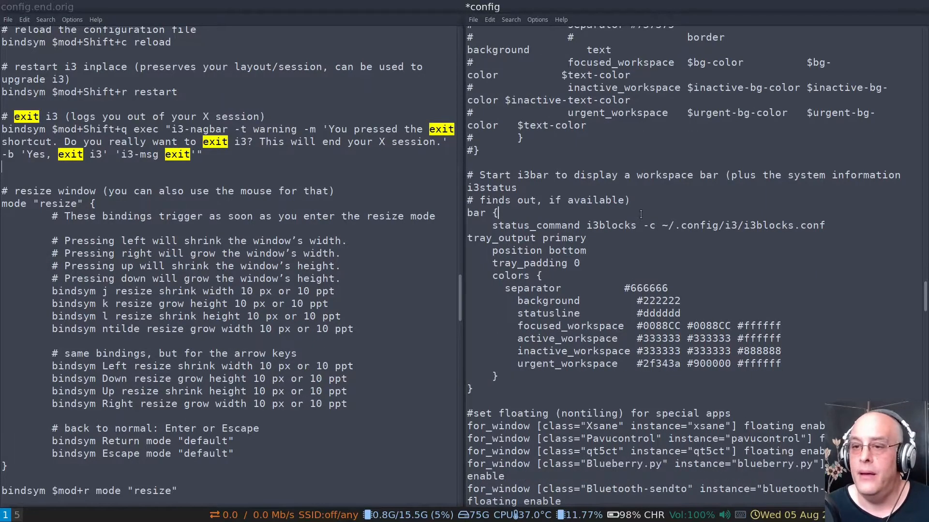
scroll(643, 202, "down", 2)
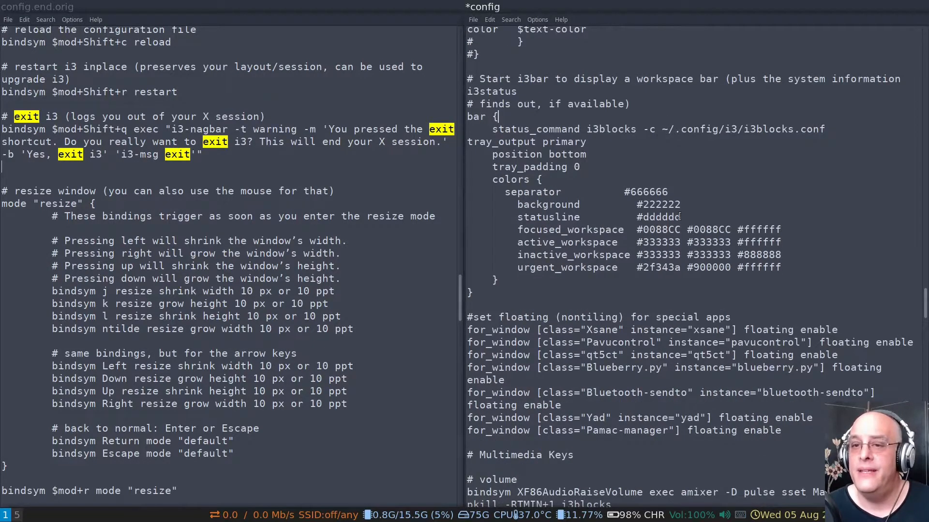
scroll(600, 280, "down", 4)
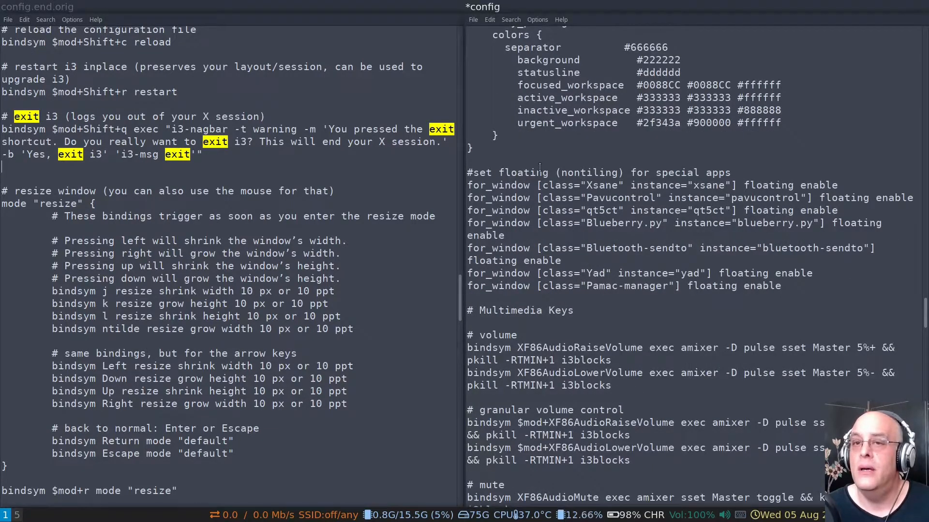
left_click_drag(543, 172, 809, 287)
left_click(809, 289)
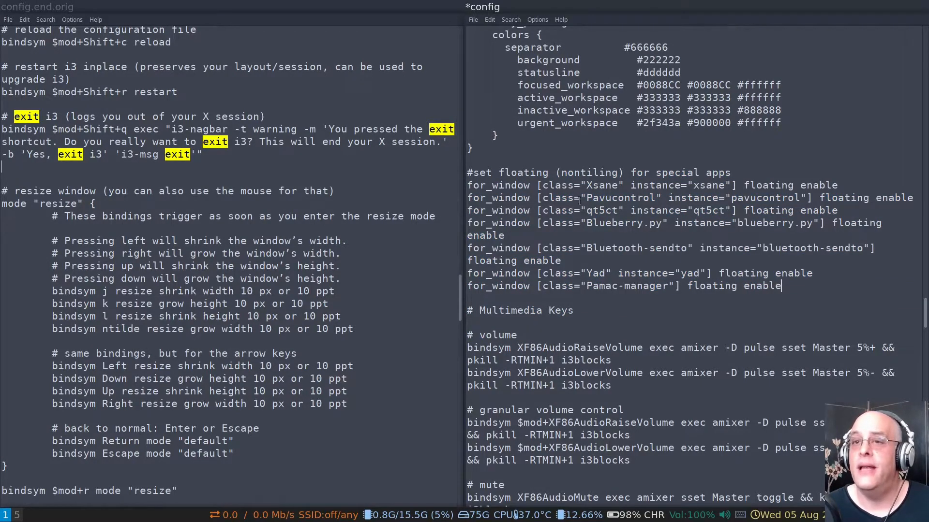
left_click_drag(587, 199, 658, 195)
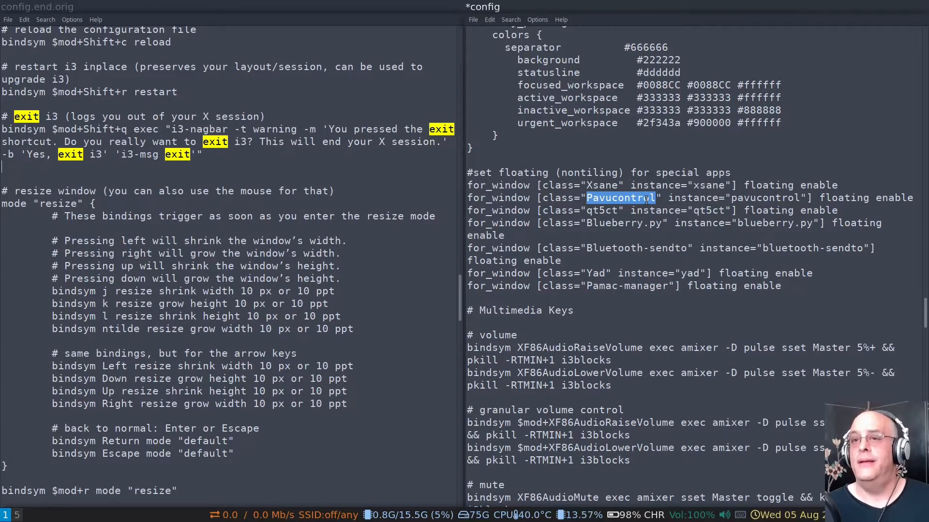
left_click(648, 198)
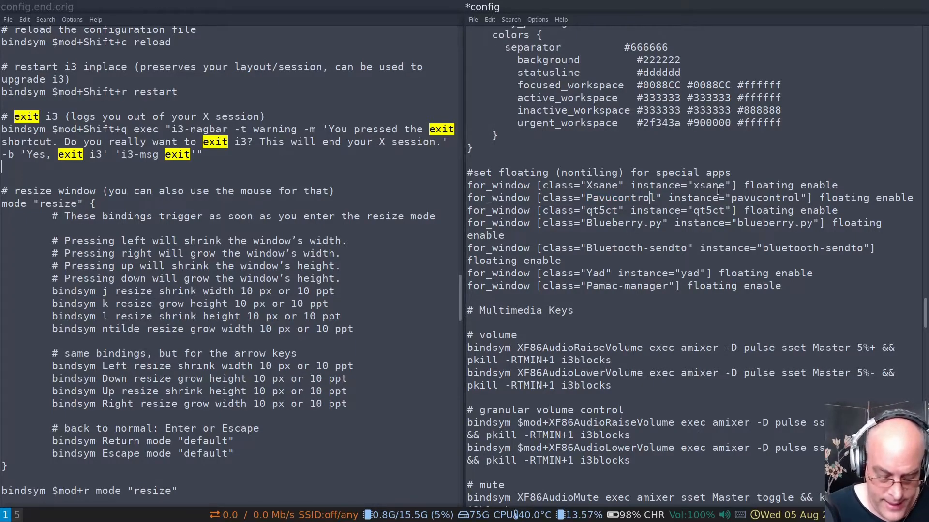
Launch the PulseAudio mixer through the Studio mode and reposition its floating Volume Control window over the two config editors
key("super+s")
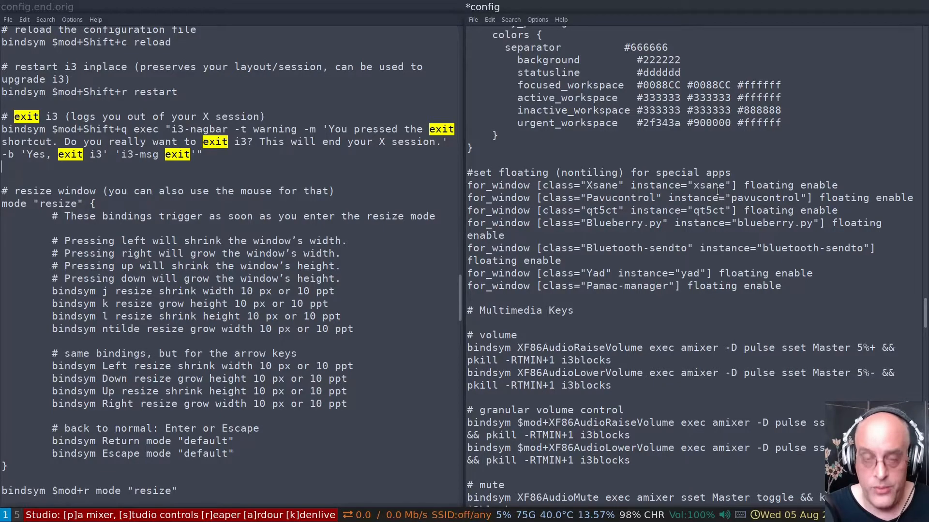
key("p")
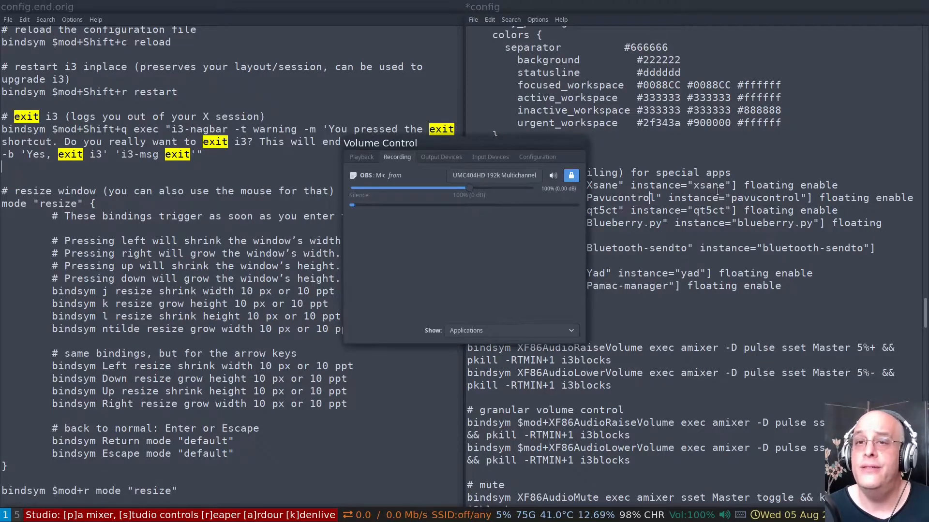
left_click_drag(481, 143, 492, 162)
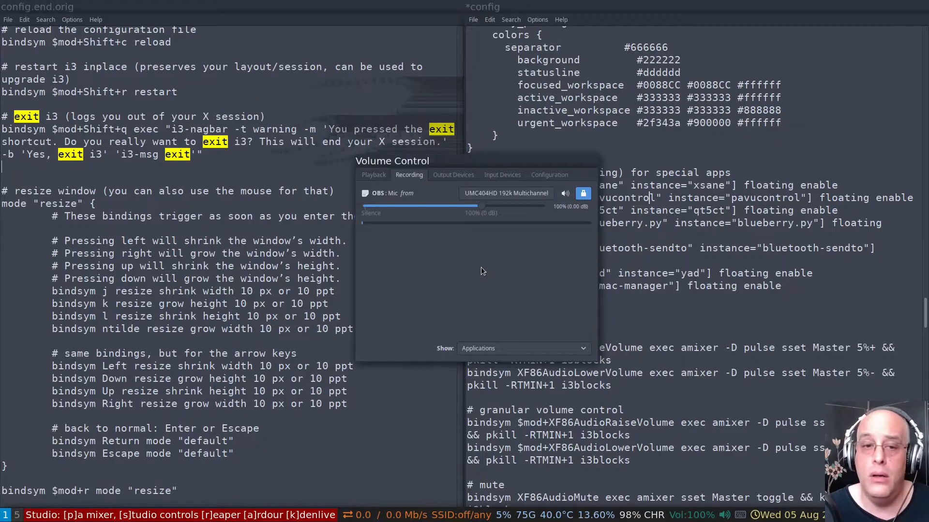
left_click_drag(490, 158, 522, 167)
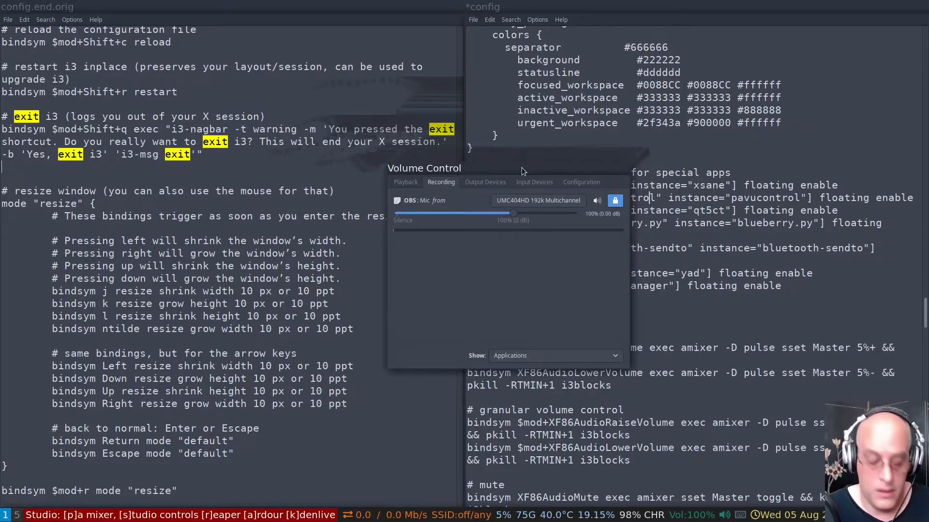
Close the floating Volume Control window and leave the Studio mode
key("super+shift+q")
type("Q")
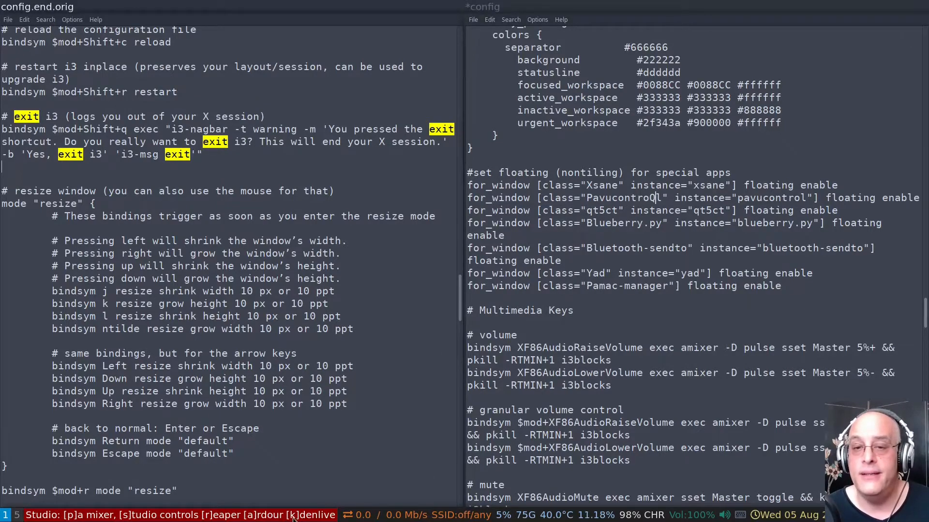
key("Escape")
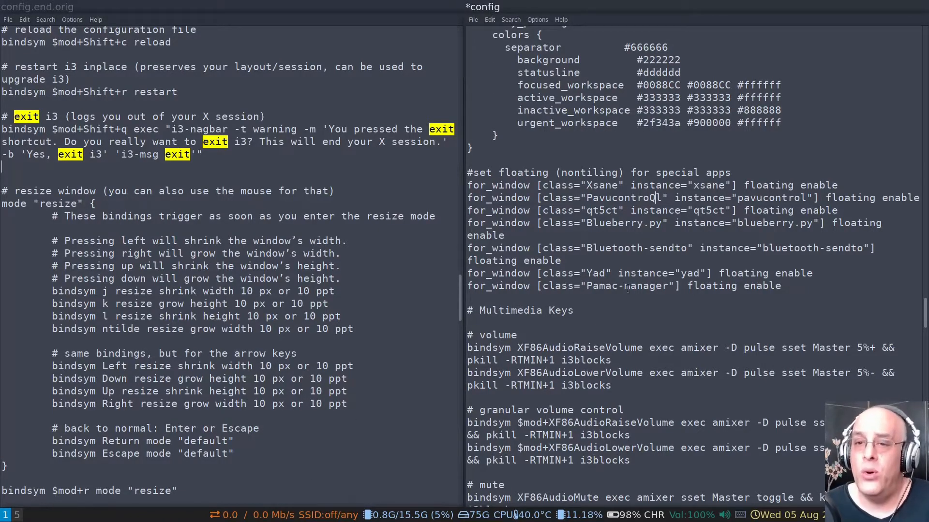
Widen the config window in i3's resize mode until config.end.orig is a narrow column, and return to the default mode
scroll(598, 261, "up", 3)
scroll(597, 262, "down", 20)
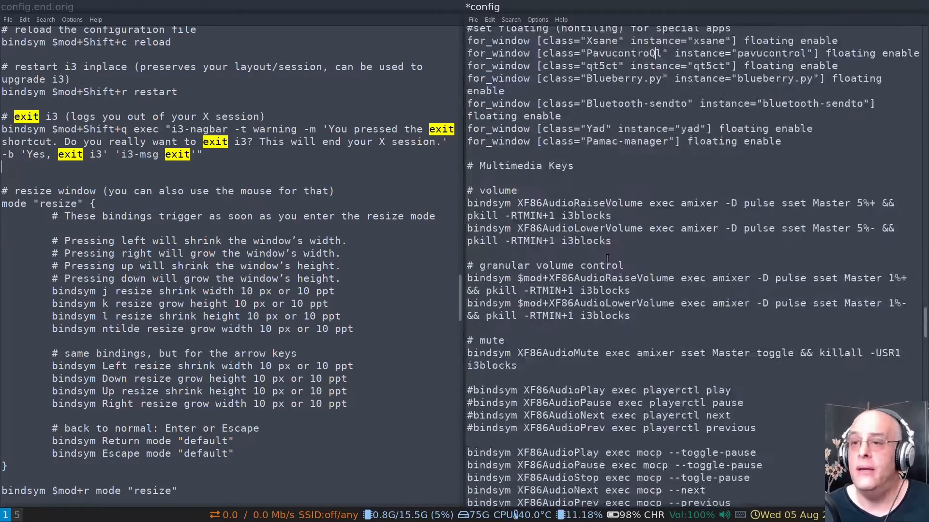
scroll(618, 256, "up", 4)
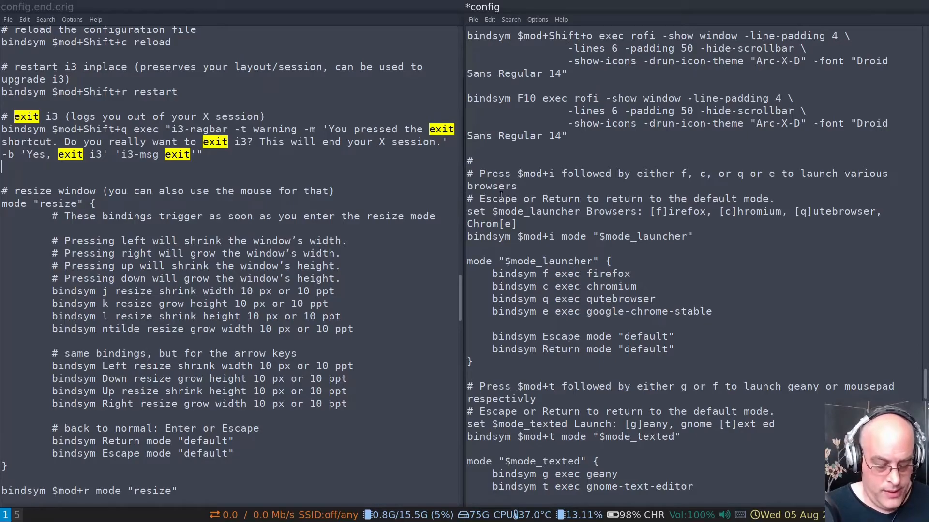
key("super+r")
key("Left")
key("Right")
key("Right")
key("Right")
key("Right")
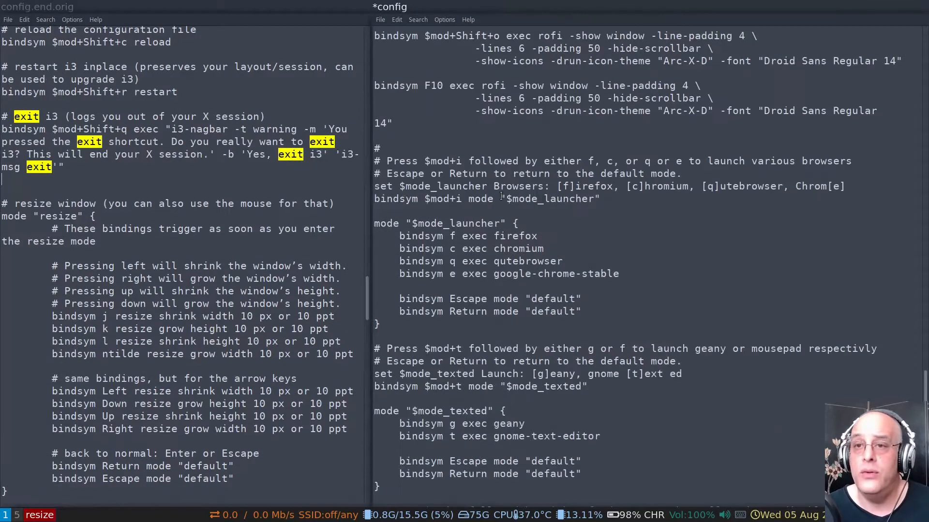
key("Escape")
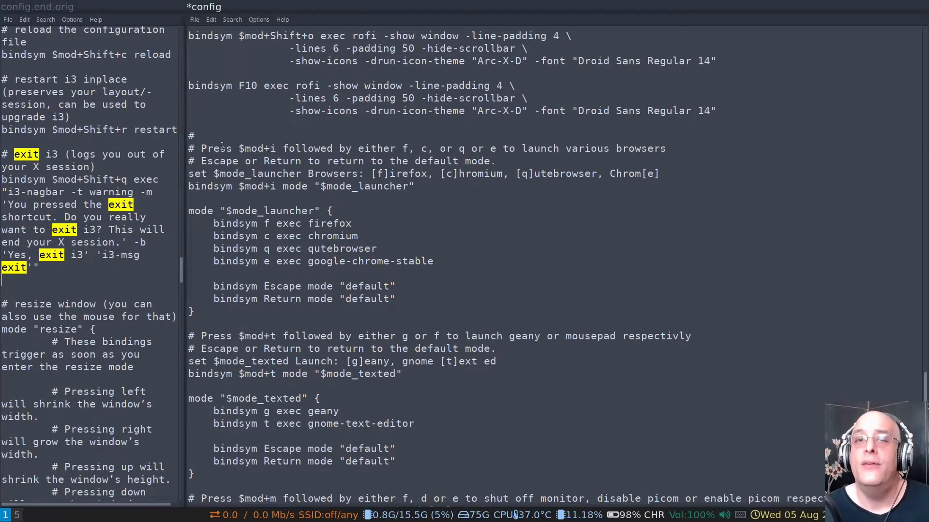
Enter the Browsers launcher mode described in config to show its options, and return to the default mode without launching a browser
left_click_drag(219, 148, 221, 160)
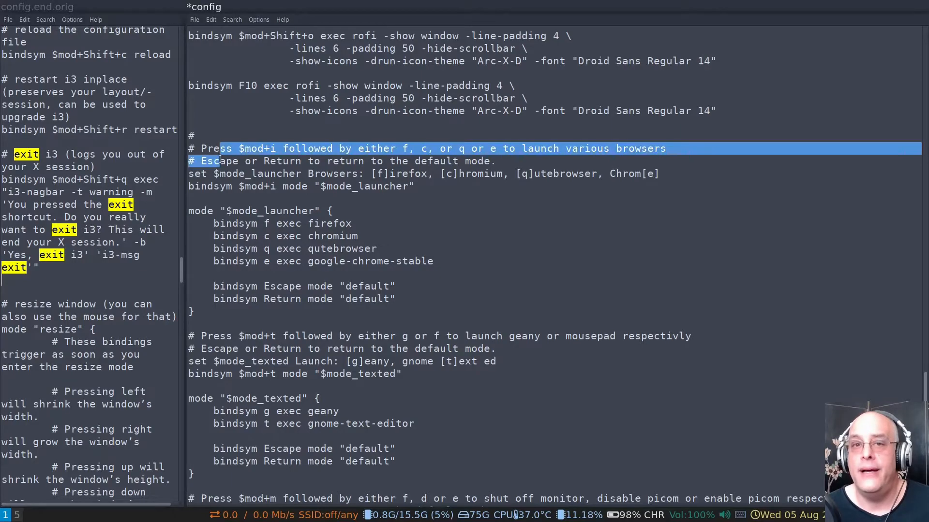
left_click(318, 150)
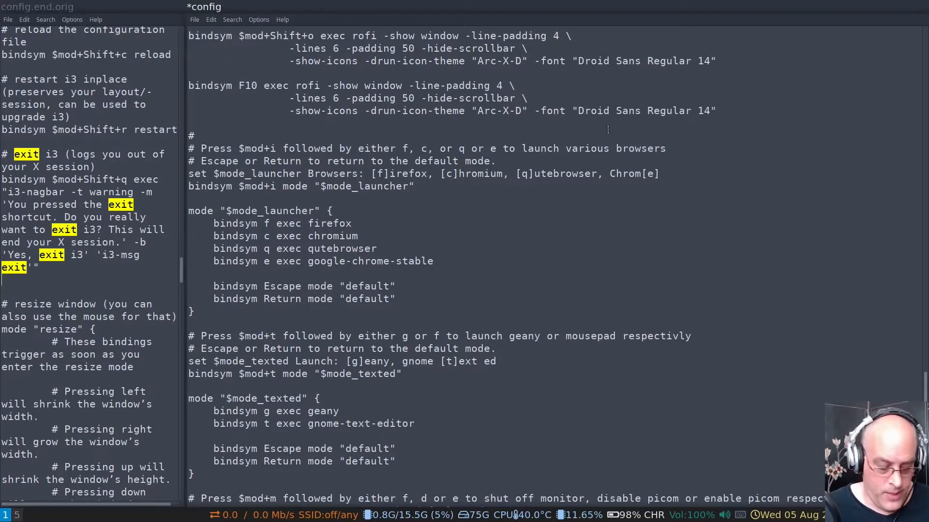
key("super+i")
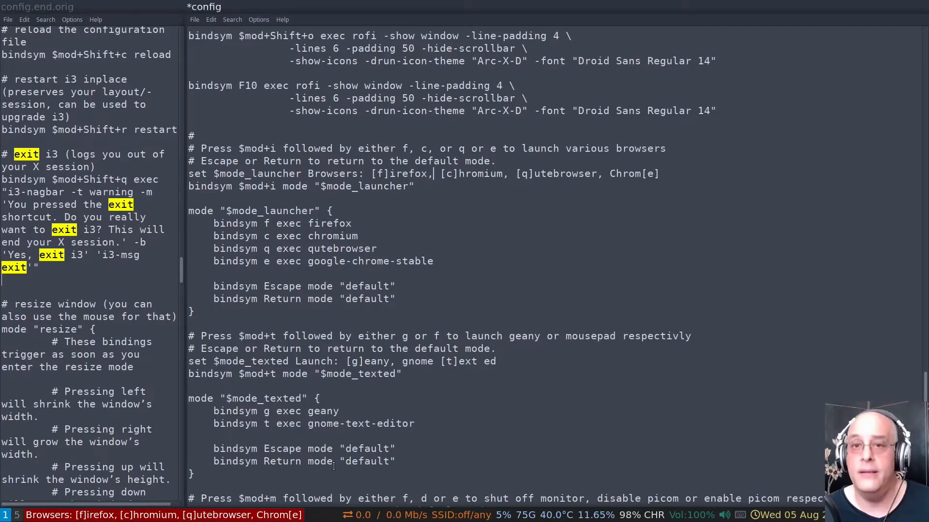
key("Escape")
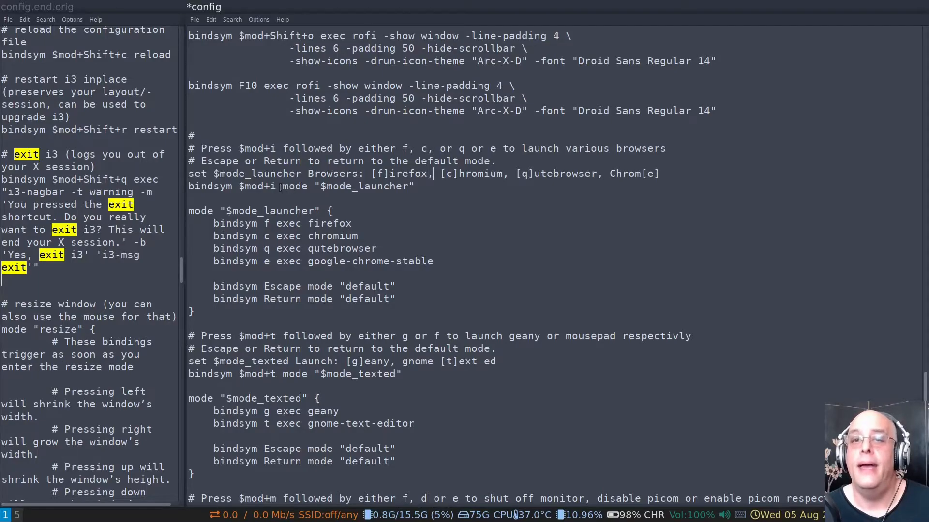
Examine the $mod+i binding and the $mode_launcher block in config, from its opening brace to its closing brace
left_click_drag(282, 189, 308, 190)
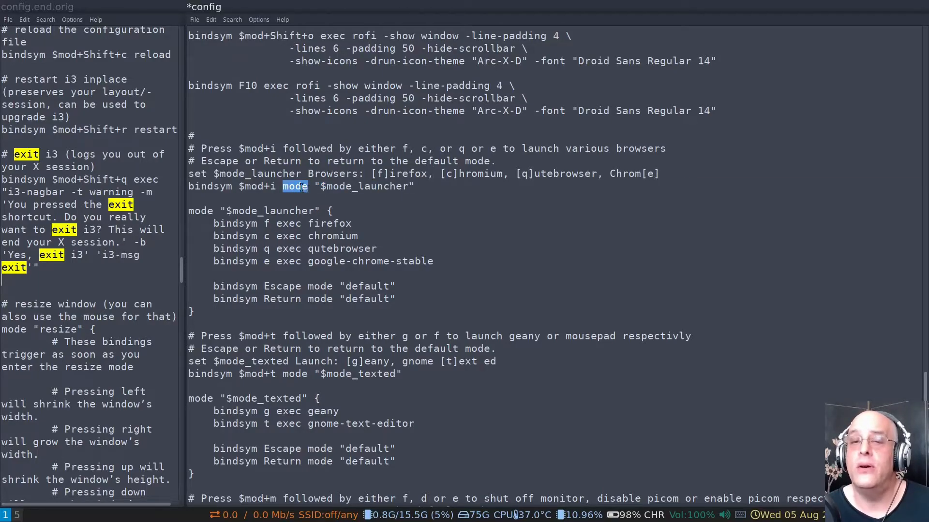
left_click(301, 187)
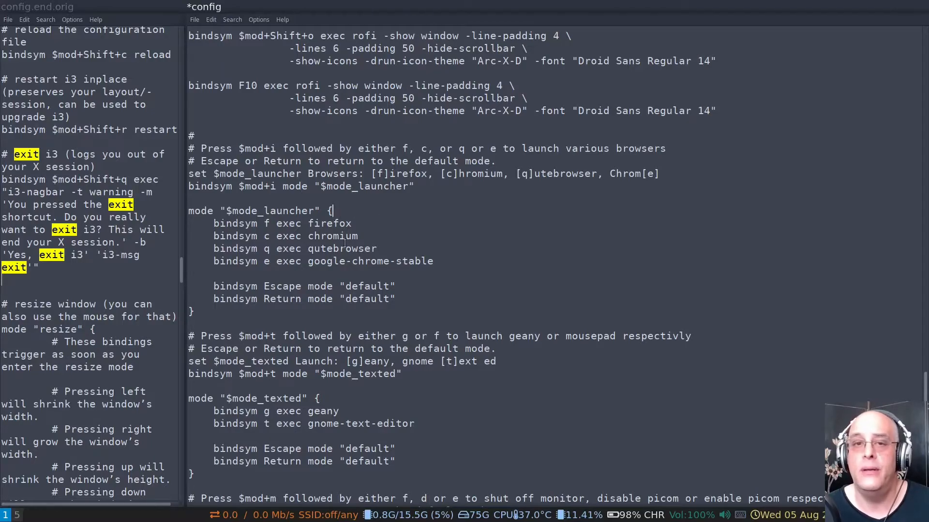
left_click(215, 224)
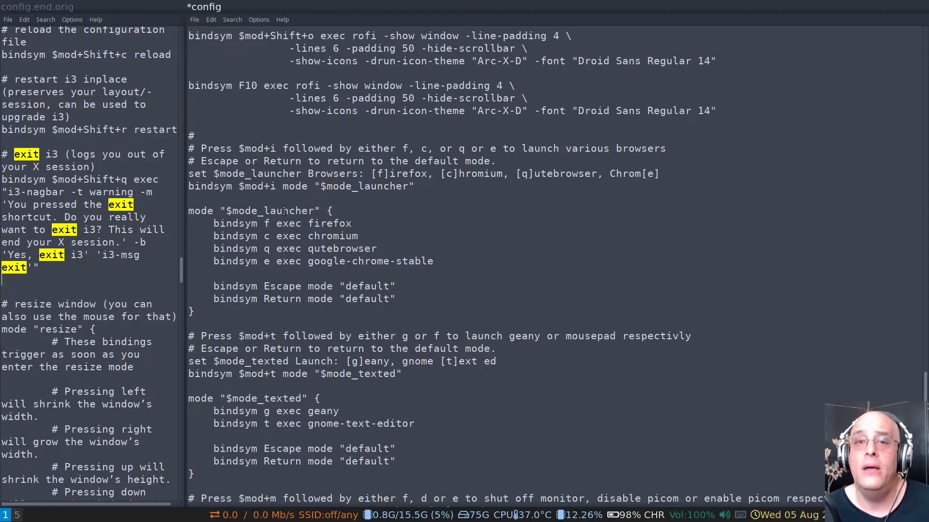
left_click_drag(238, 188, 278, 192)
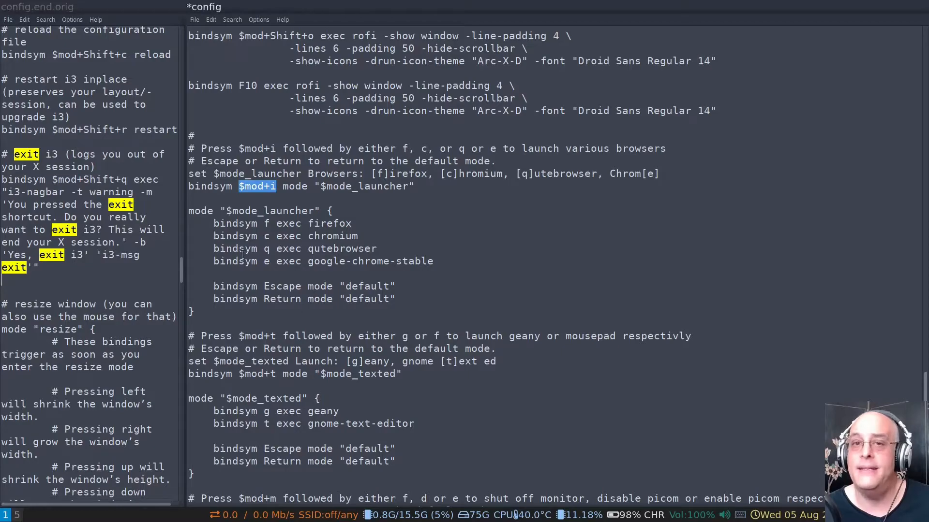
left_click(246, 211)
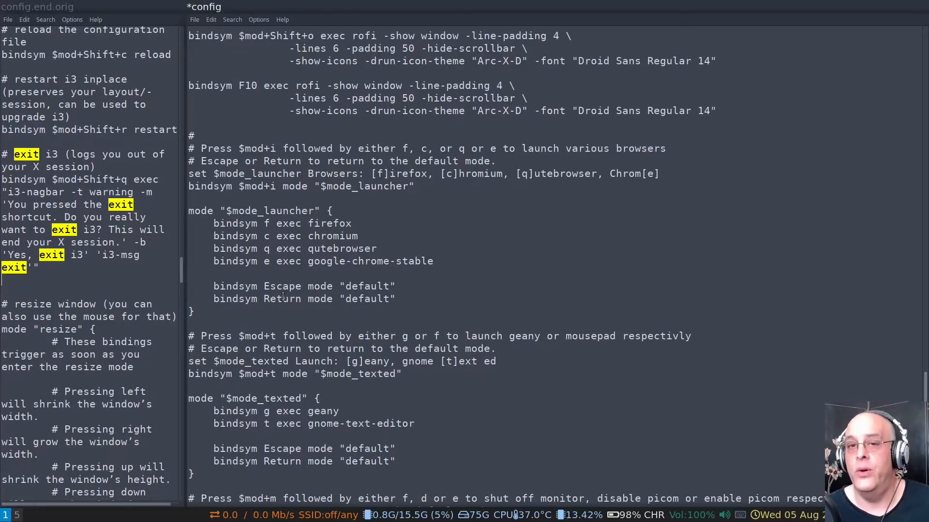
left_click(201, 310)
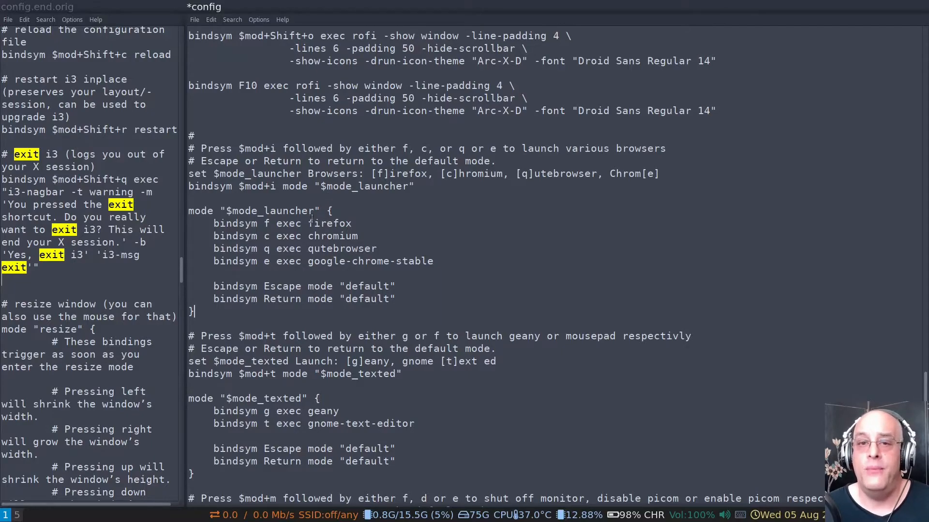
Replace gnome-text-editor with leafpad as the program executed in the $mode_texted block of config
scroll(312, 215, "down", 2)
scroll(302, 237, "down", 3)
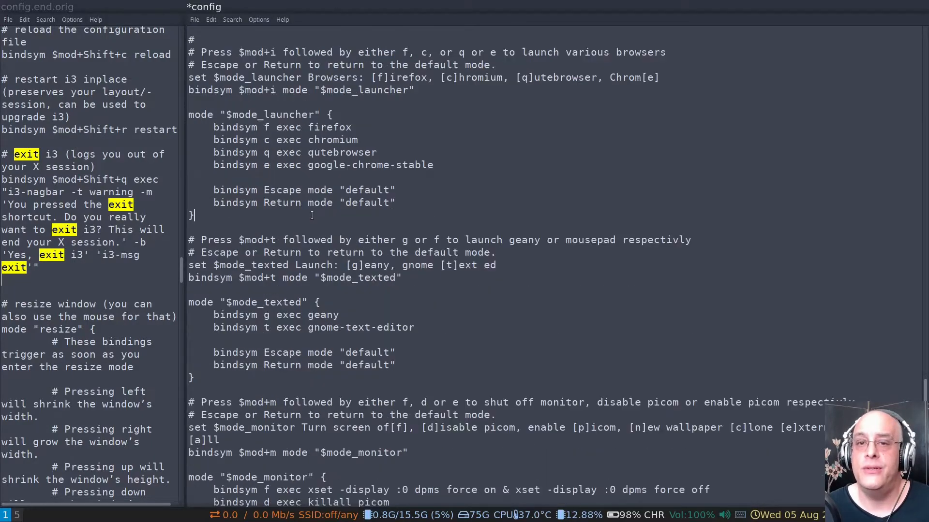
left_click_drag(335, 240, 463, 284)
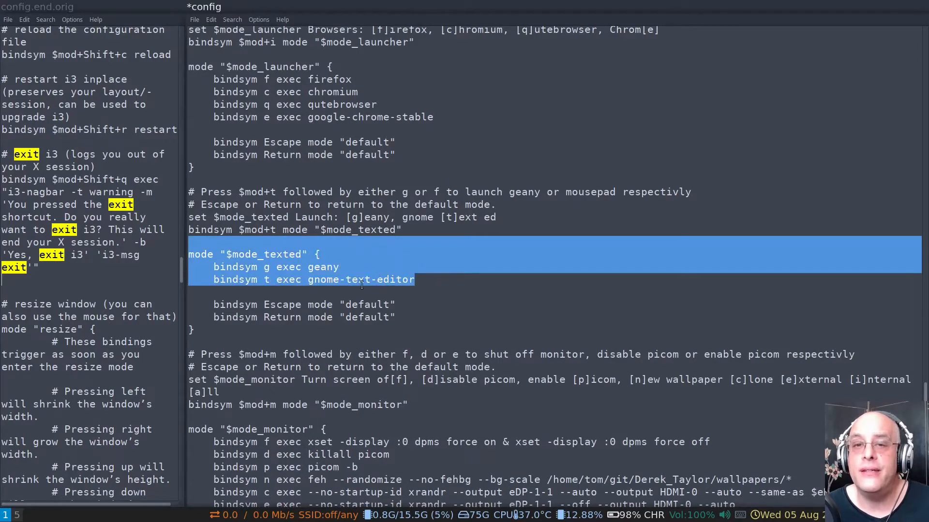
left_click(335, 281)
left_click(312, 282)
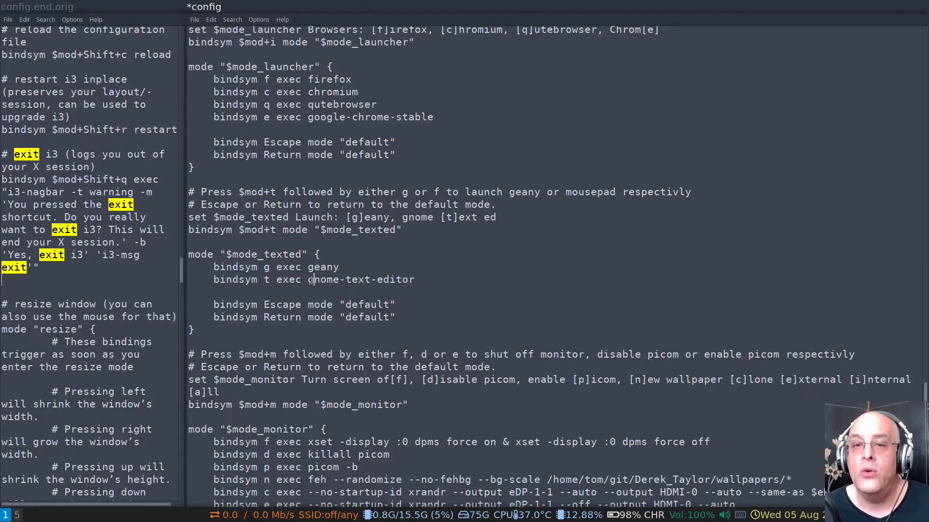
key("ctrl+Left")
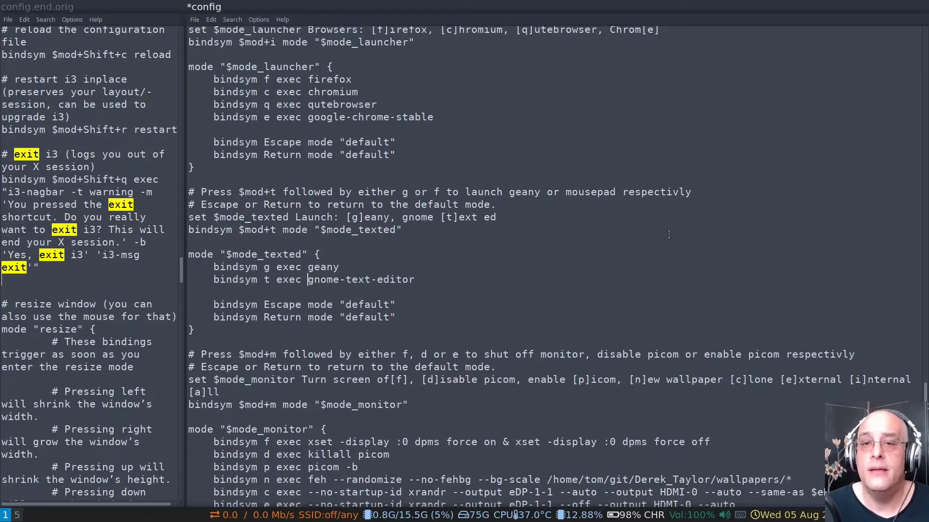
key("ctrl+shift+Right")
key("ctrl+shift+Right")
key("ctrl+shift+Right")
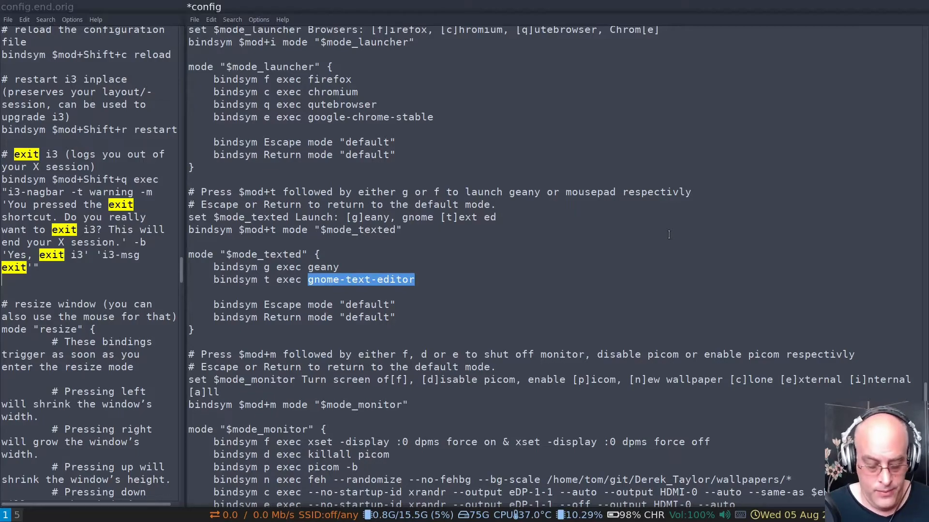
type("leafpad")
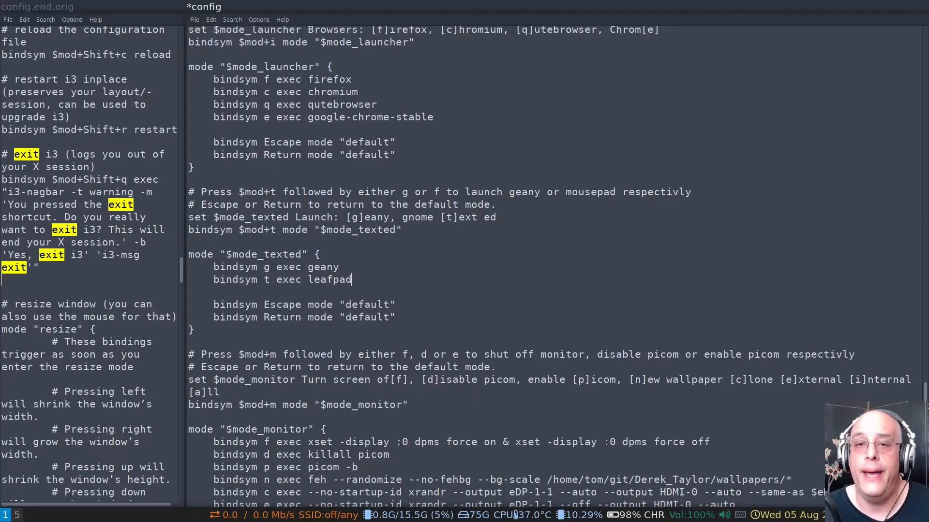
Change the key that launches leafpad in the $mode_texted block to l
key("ctrl+Left")
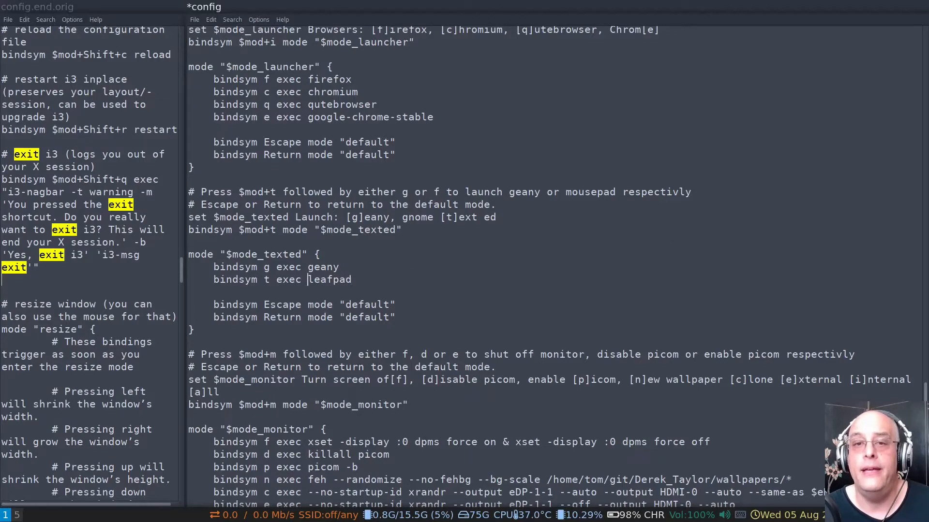
key("Left")
key("Left")
key("Left")
key("Left")
key("Left")
key("Left")
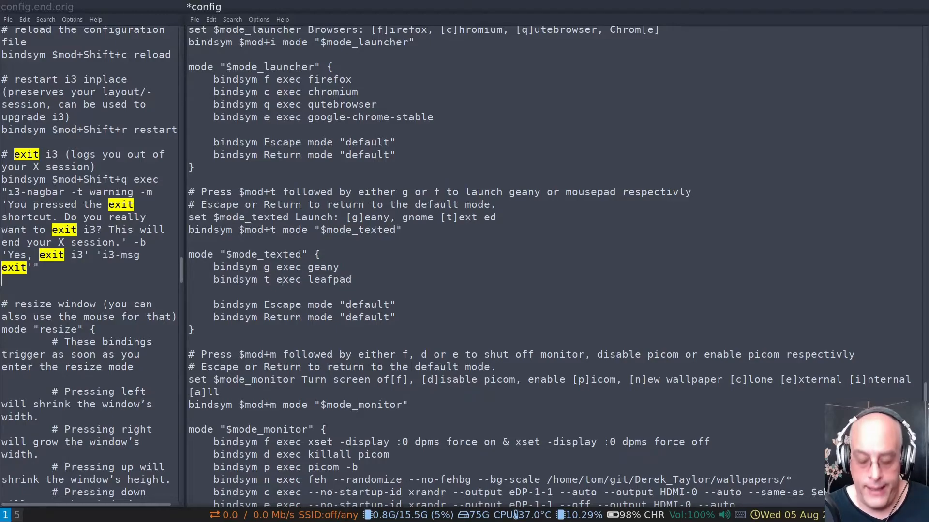
key("BackSpace")
type("l")
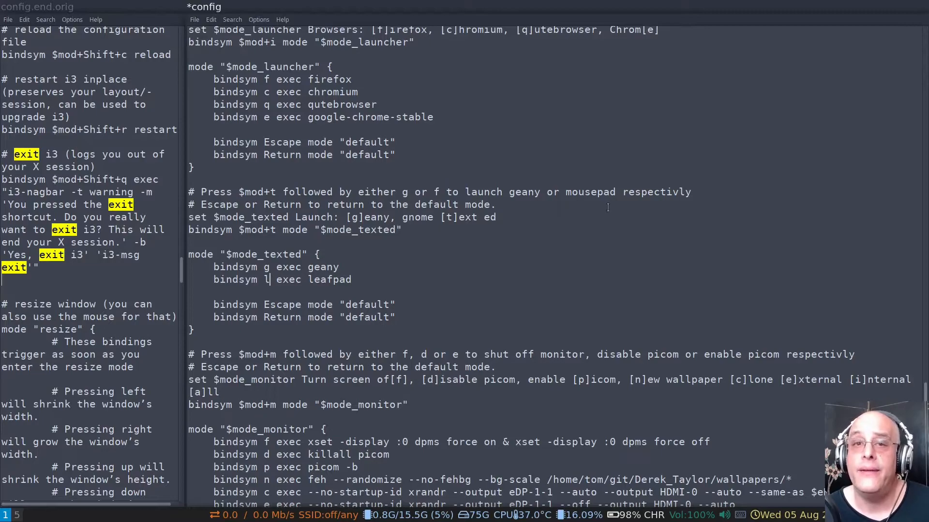
Change the second option in the "set $mode_texted Launch" line to read [l]eafpad
left_click(446, 217)
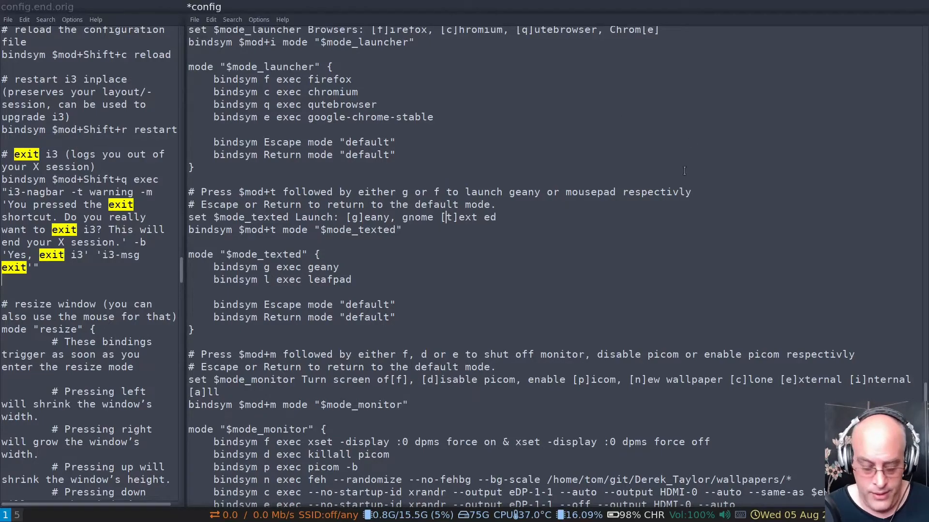
key("Delete")
type("l")
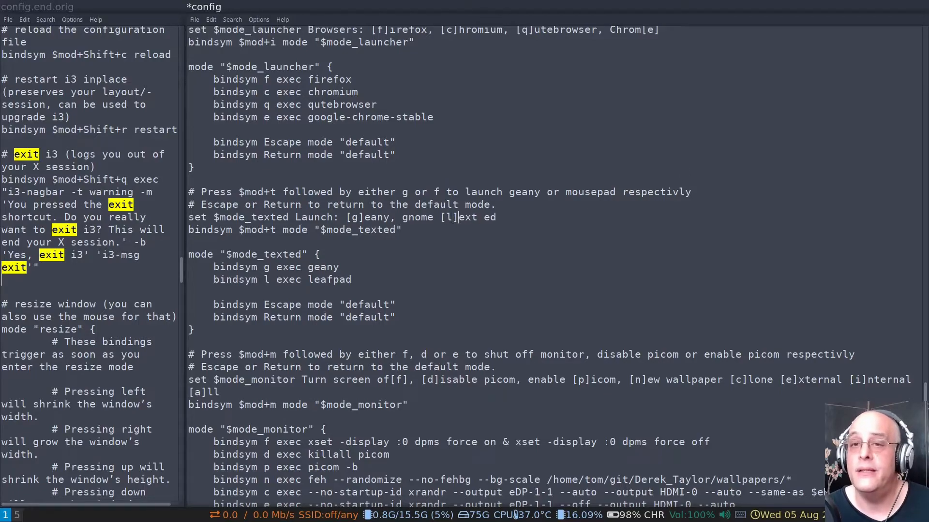
key("ctrl+shift+Right")
key("ctrl+shift+Right")
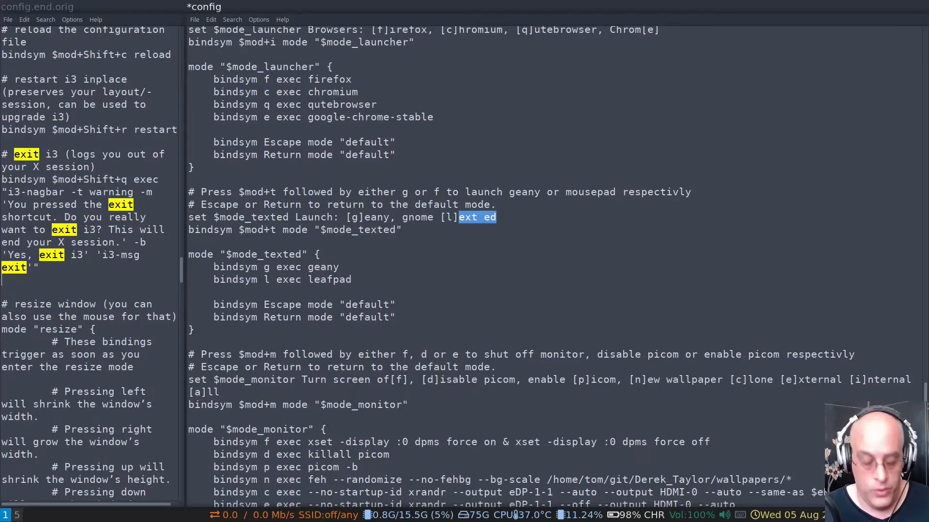
type("eafpad")
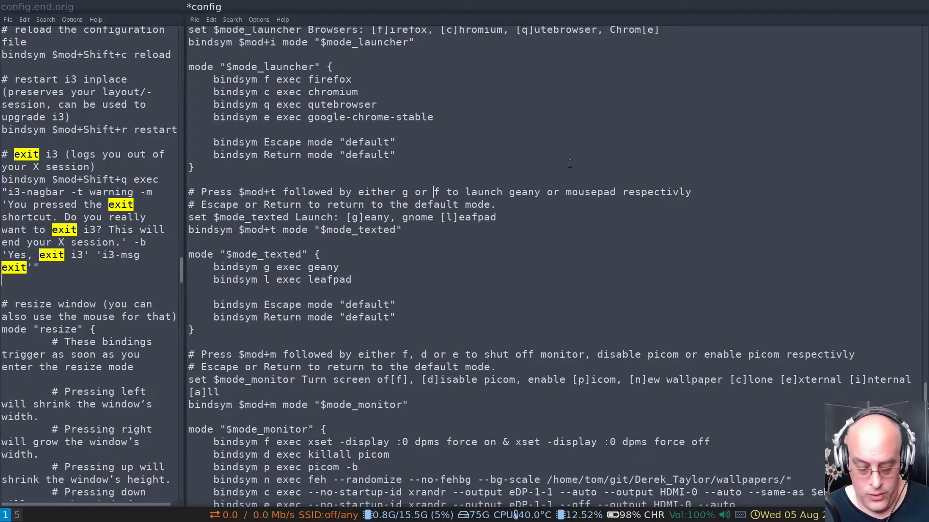
Update the comment above $mode_texted to name key l and leafpad, and save config
key("Delete")
type("l")
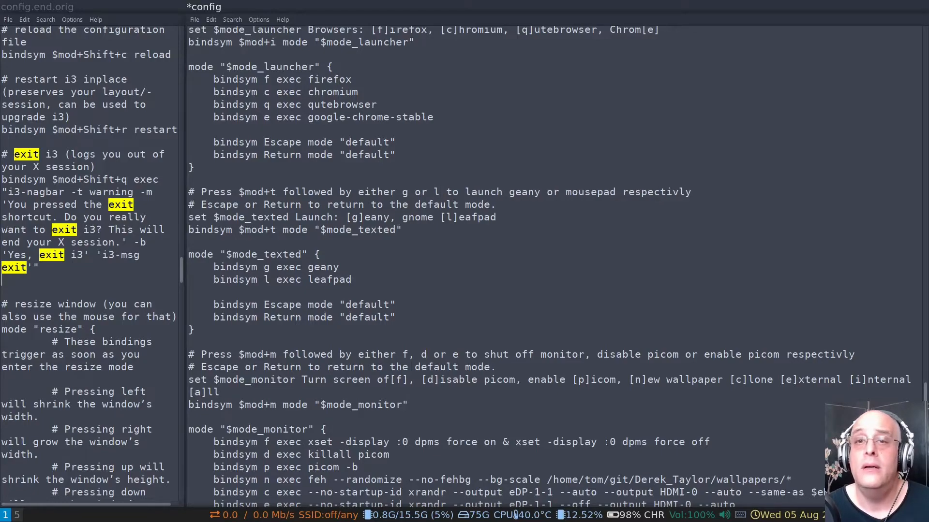
key("ctrl+Right")
key("ctrl+Right")
key("ctrl+Right")
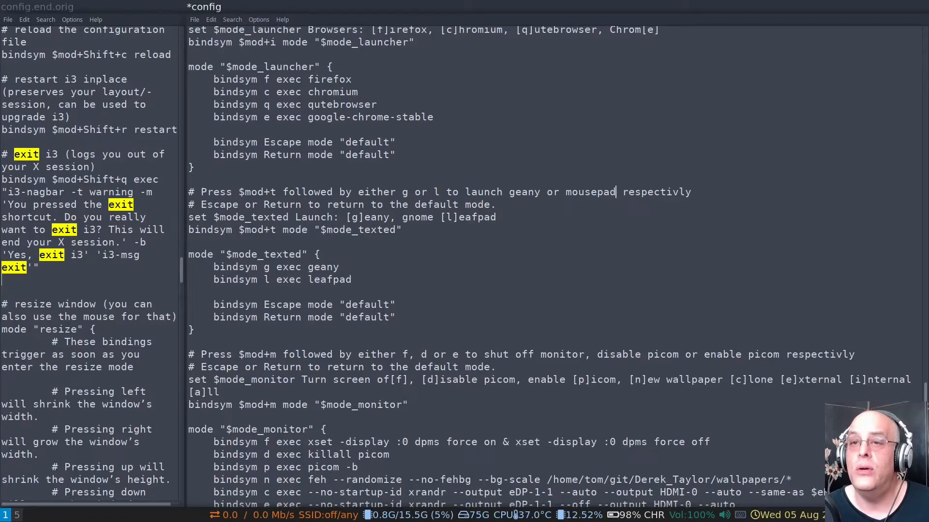
key("ctrl+shift+Left")
type("leafpad")
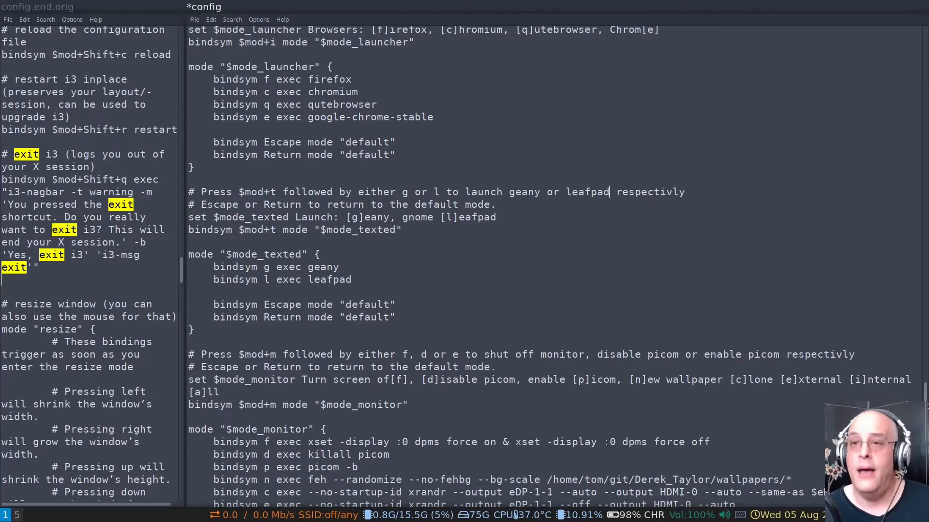
key("ctrl+s")
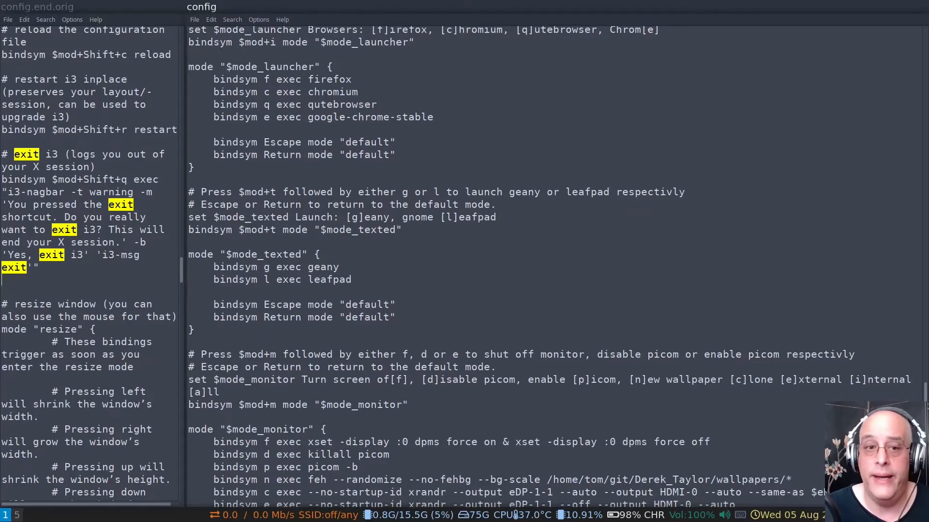
Test the $mode_texted launcher on empty workspace 2 by opening leafpad, leaving the mode and closing the editor window
key("super+2")
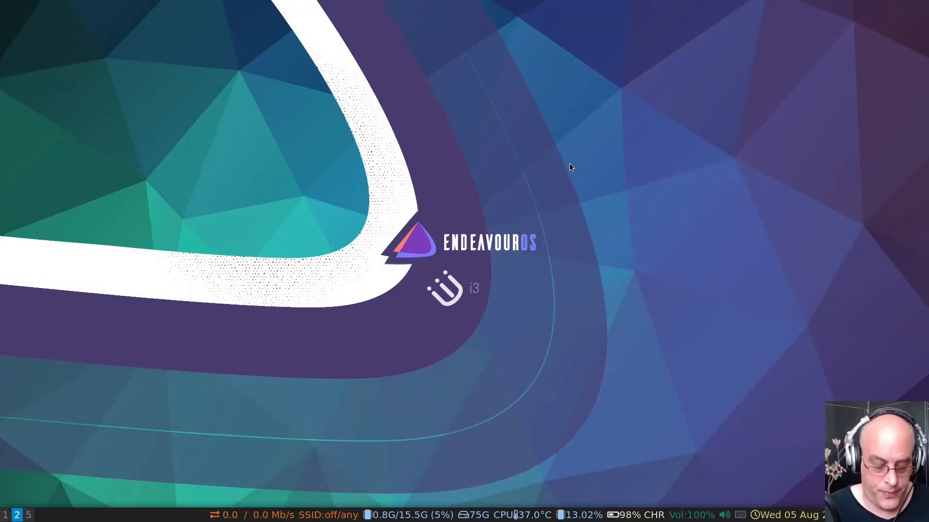
key("super+o")
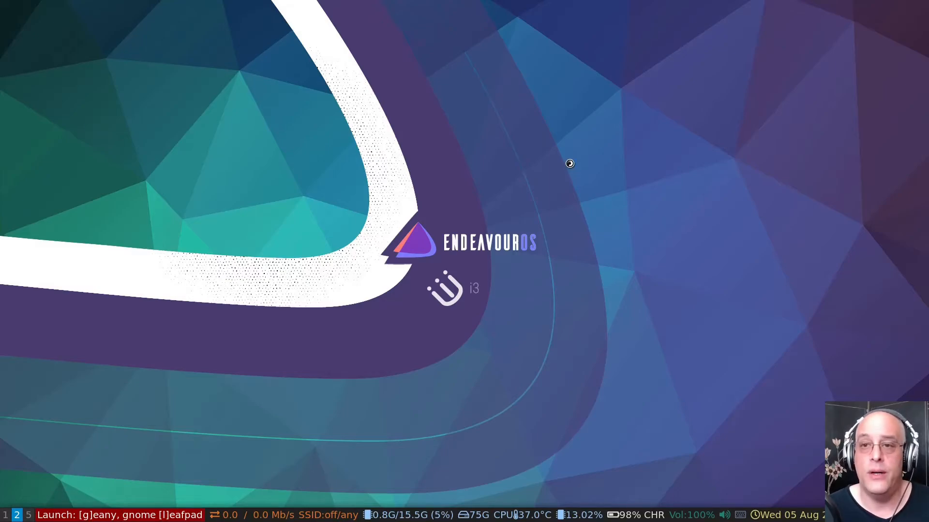
key("l")
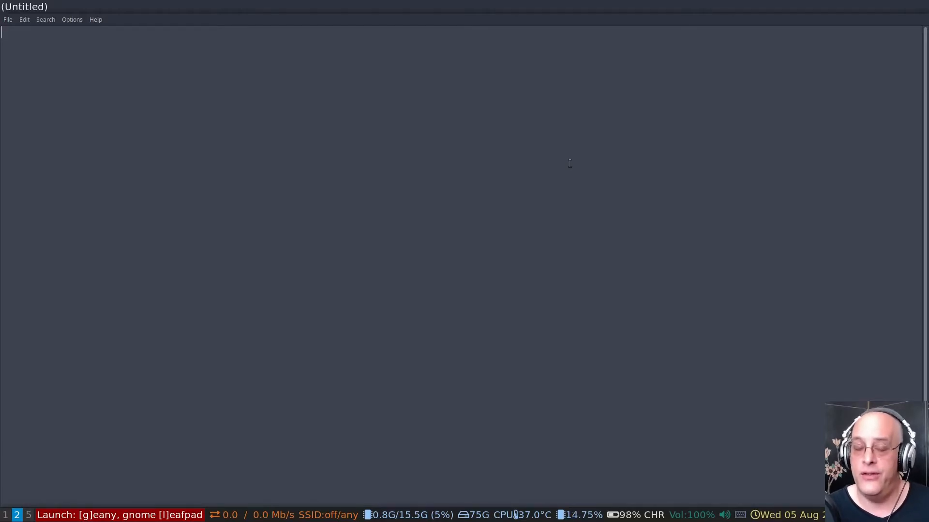
key("Escape")
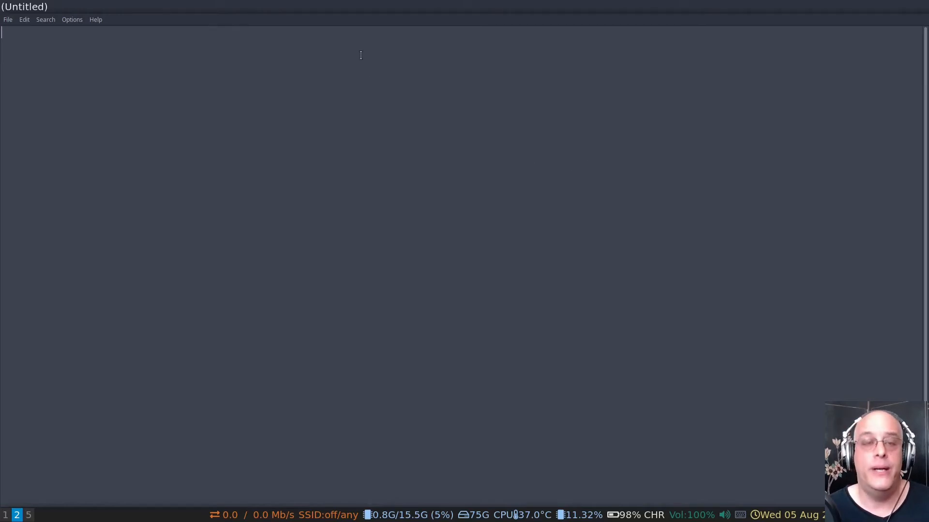
key("super+shift+q")
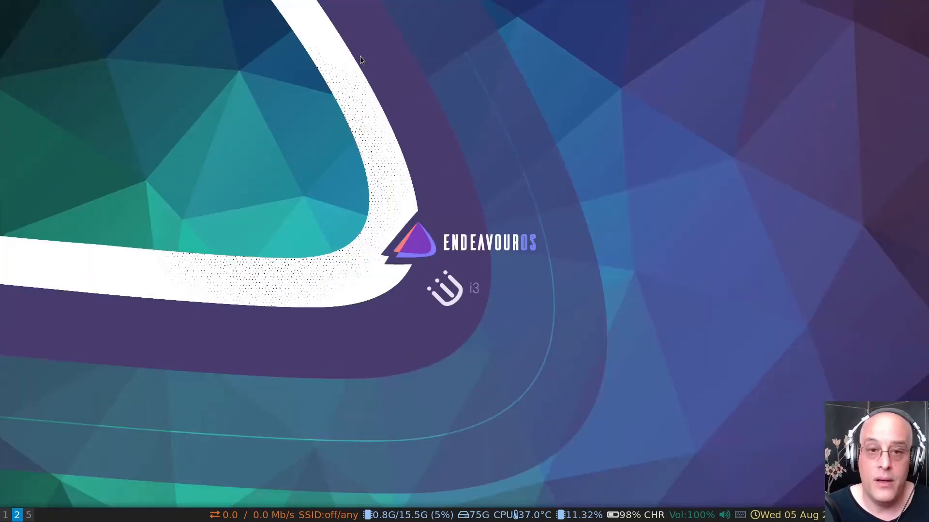
Return to workspace 1 and examine the $mode_system block in config, including its $mod+y binding and its lock, suspend and exit commands
key("super+1")
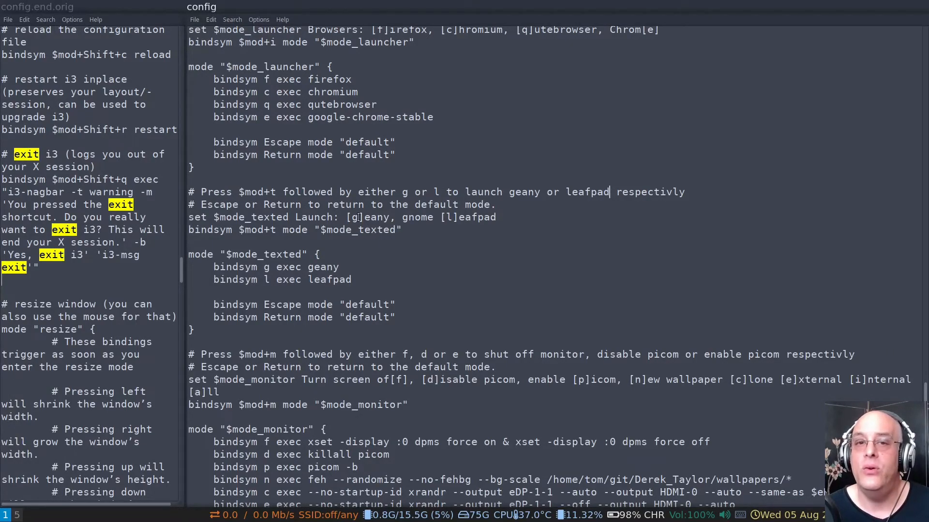
scroll(358, 217, "down", 16)
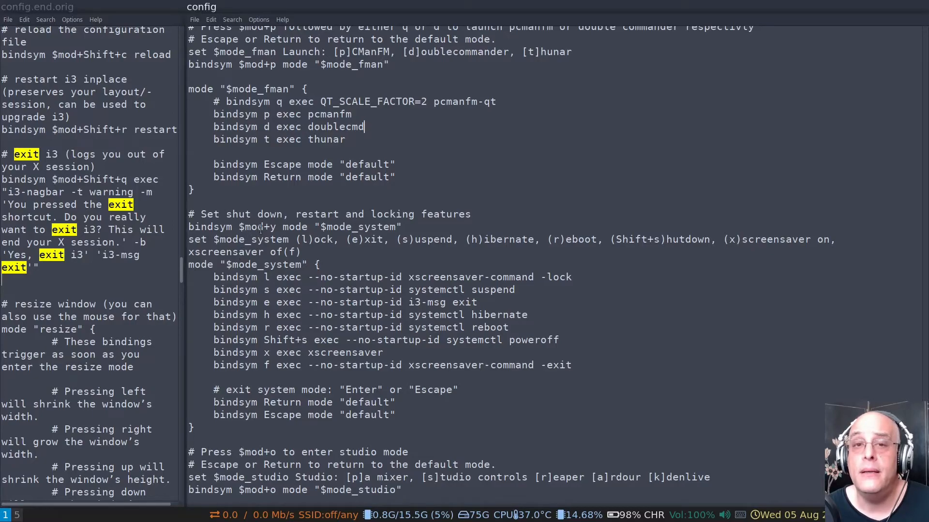
left_click_drag(241, 227, 289, 227)
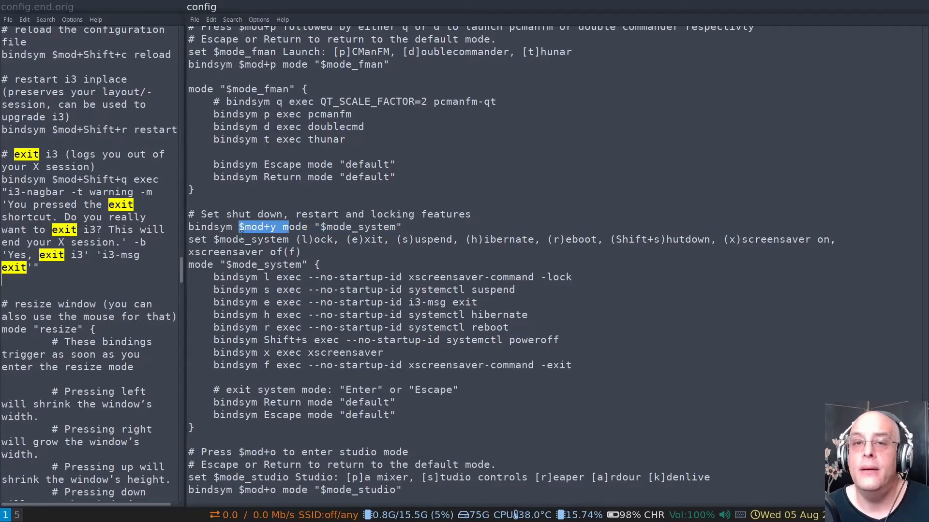
left_click(378, 227)
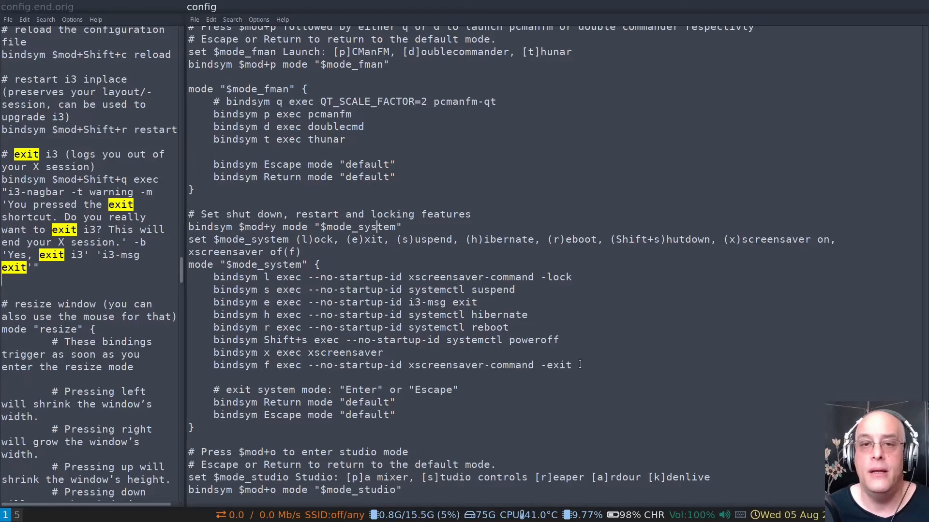
left_click_drag(664, 301, 663, 293)
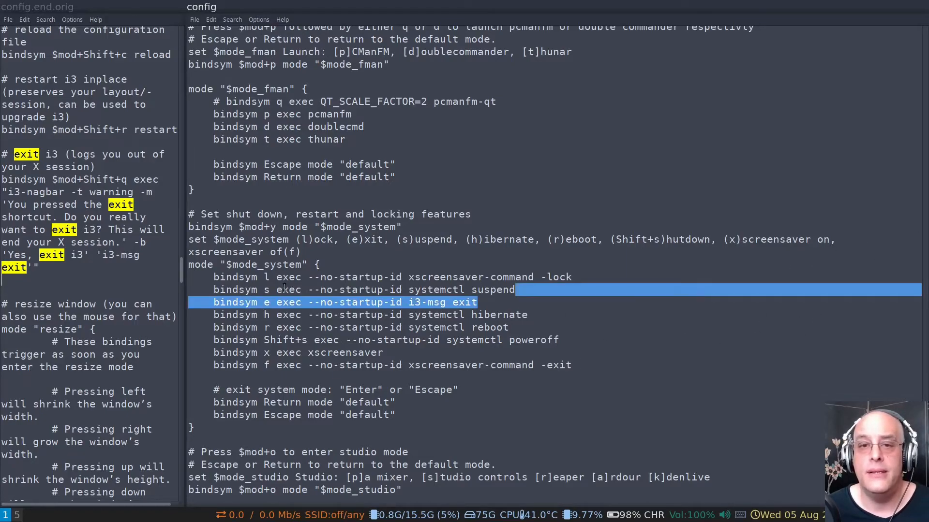
left_click(247, 291)
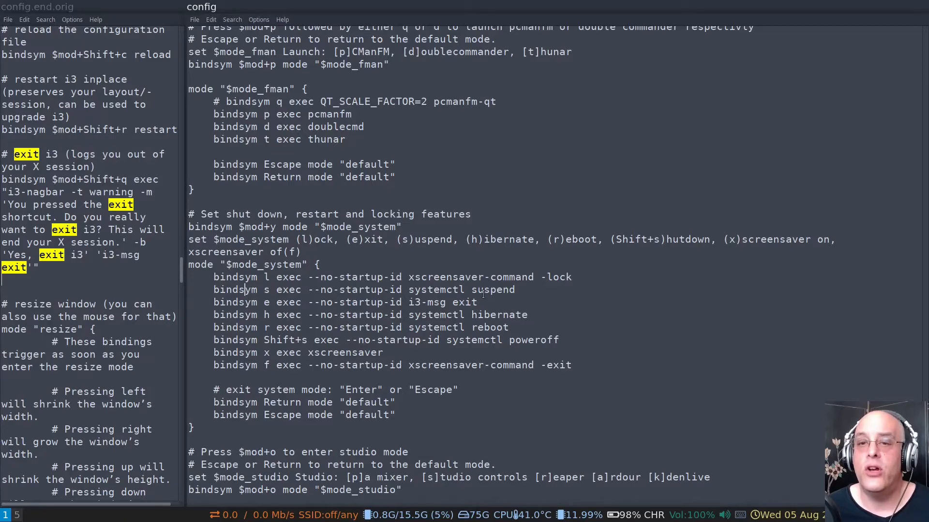
left_click_drag(401, 277, 308, 290)
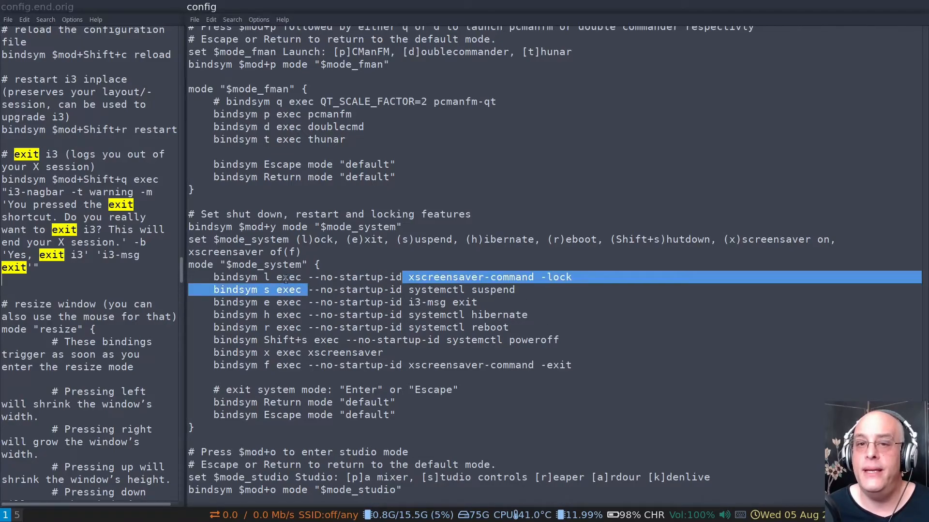
left_click(288, 279)
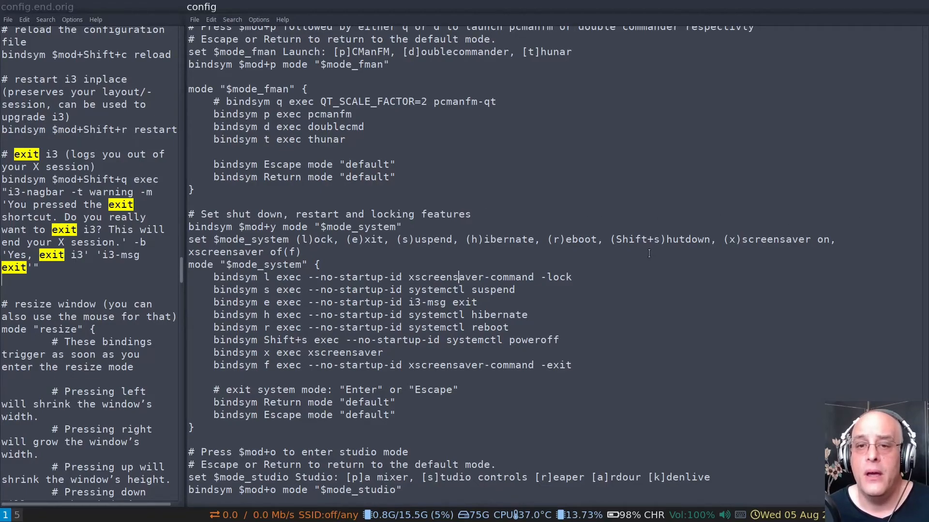
Examine the $mode_studio block and the opening section of config, and switch to workspace 2
scroll(388, 296, "down", 2)
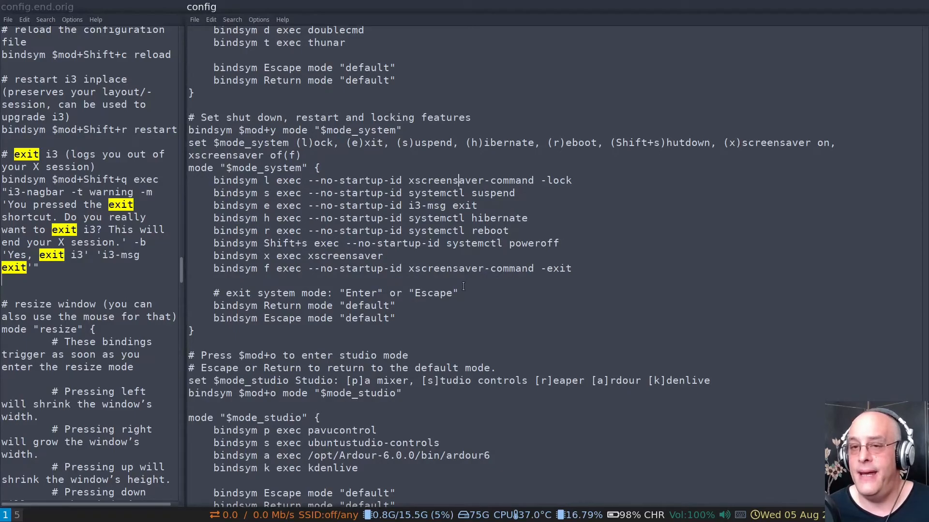
scroll(441, 190, "down", 5)
scroll(442, 191, "up", 20)
scroll(440, 192, "up", 20)
scroll(424, 208, "up", 20)
scroll(415, 220, "up", 20)
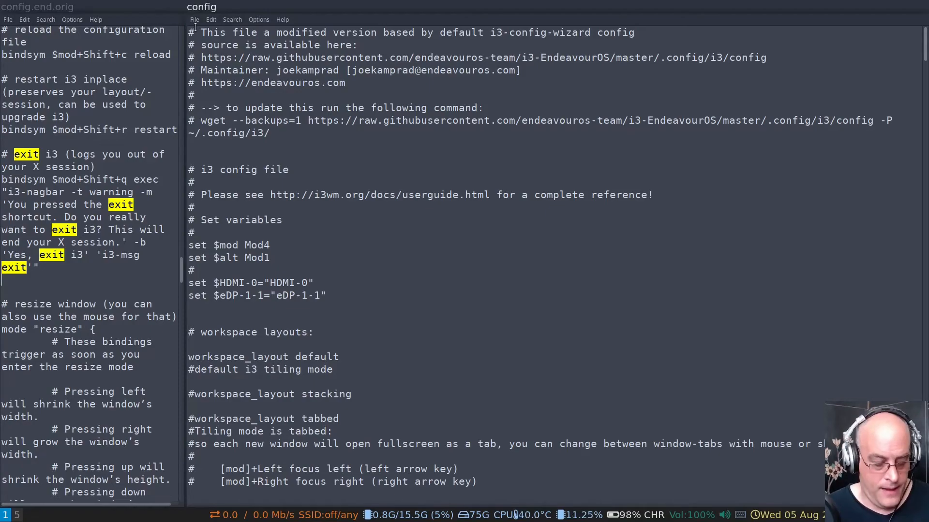
key("super+2")
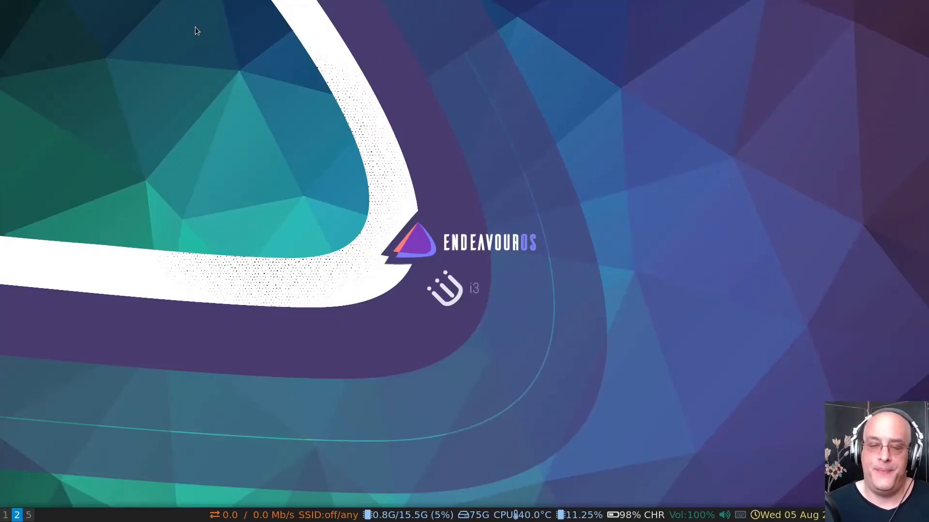